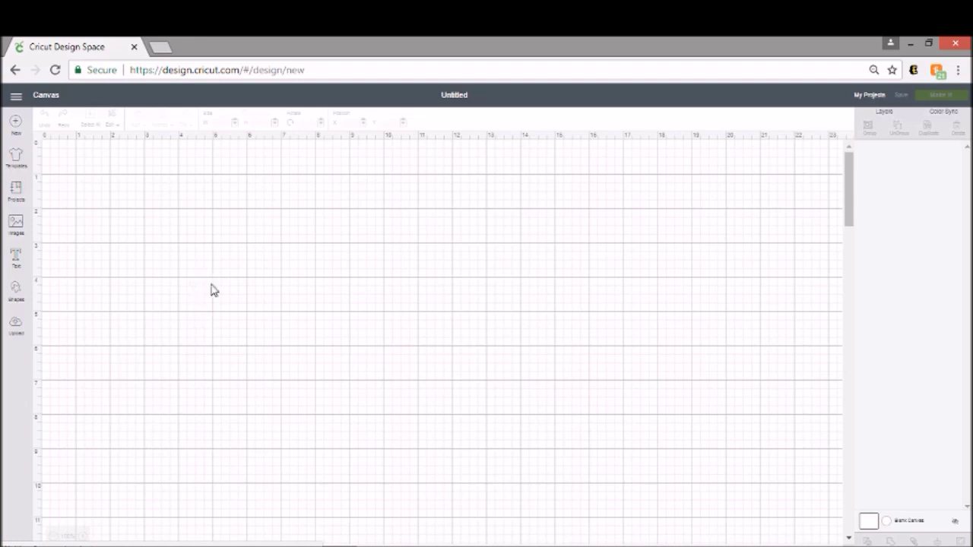
Step: Search Google for 'heart beat' in a new tab and show the image results
click(169, 47)
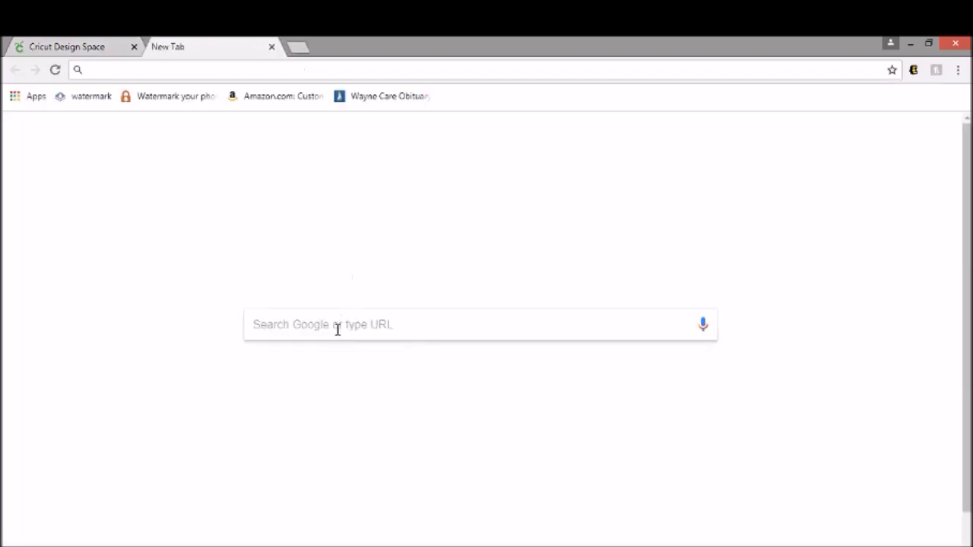
text(heatb)
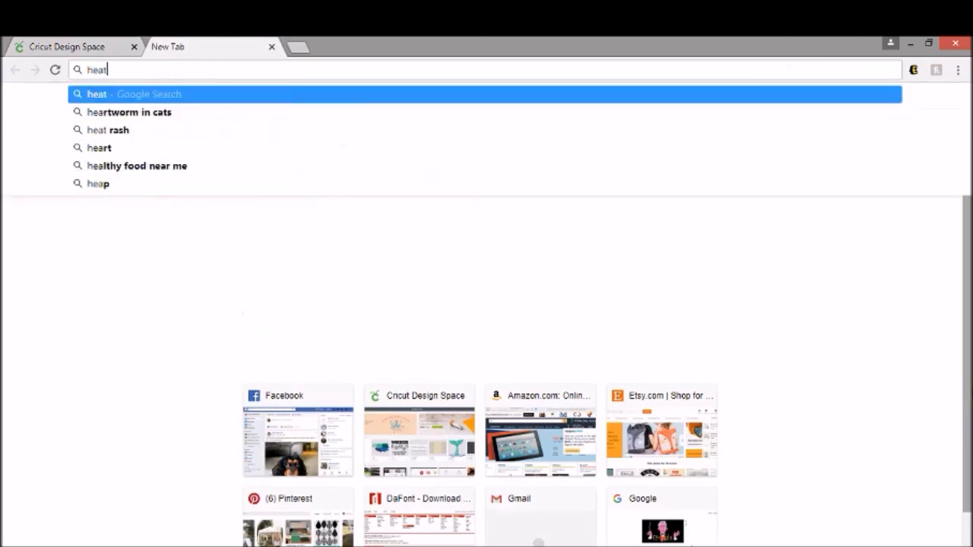
key(BackSpace)
text(beat)
key(BackSpace)
key(BackSpace)
key(BackSpace)
key(BackSpace)
key(BackSpace)
key(BackSpace)
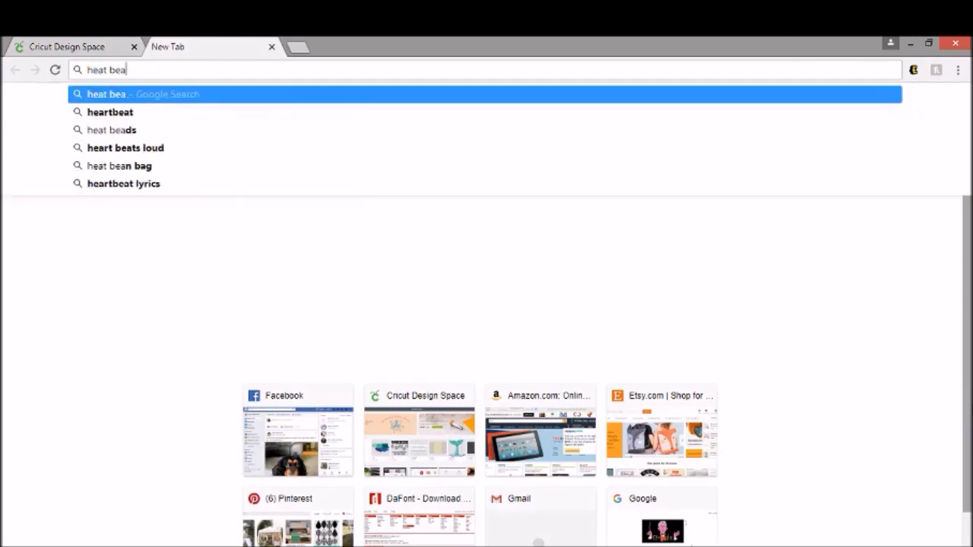
text(r bea)
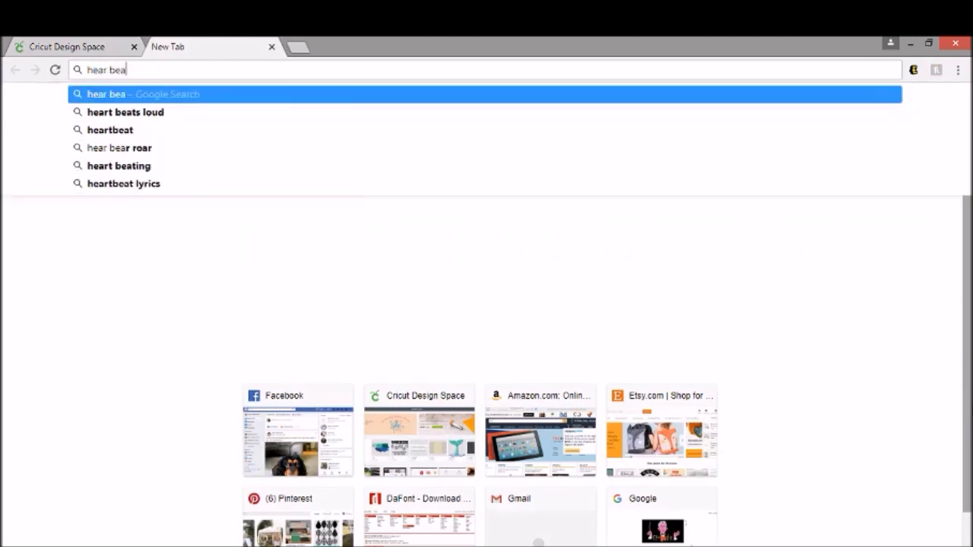
key(Escape)
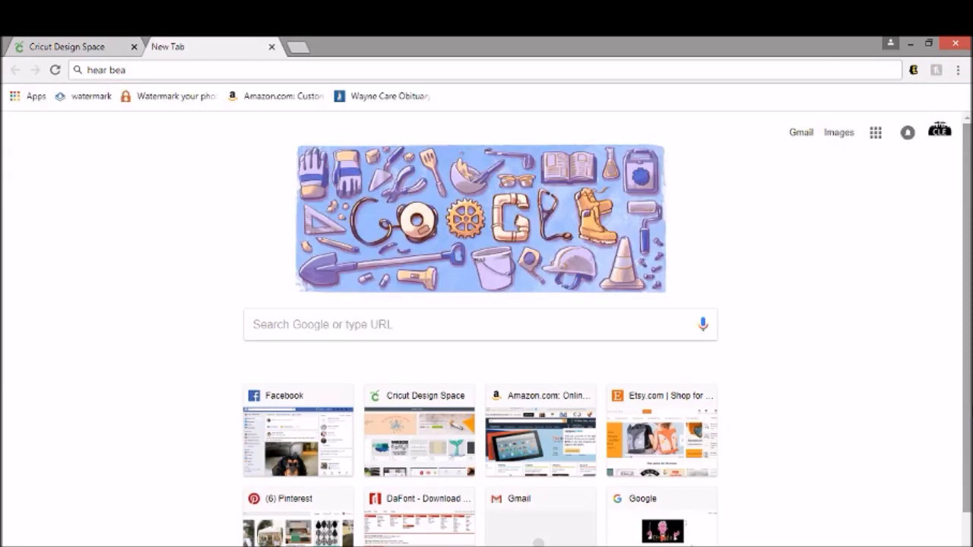
click(144, 72)
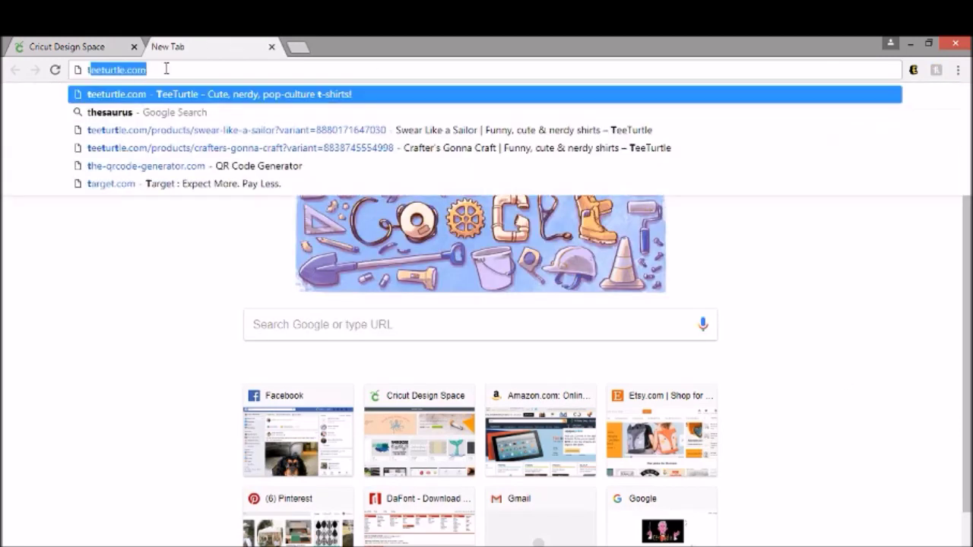
text(heart beat)
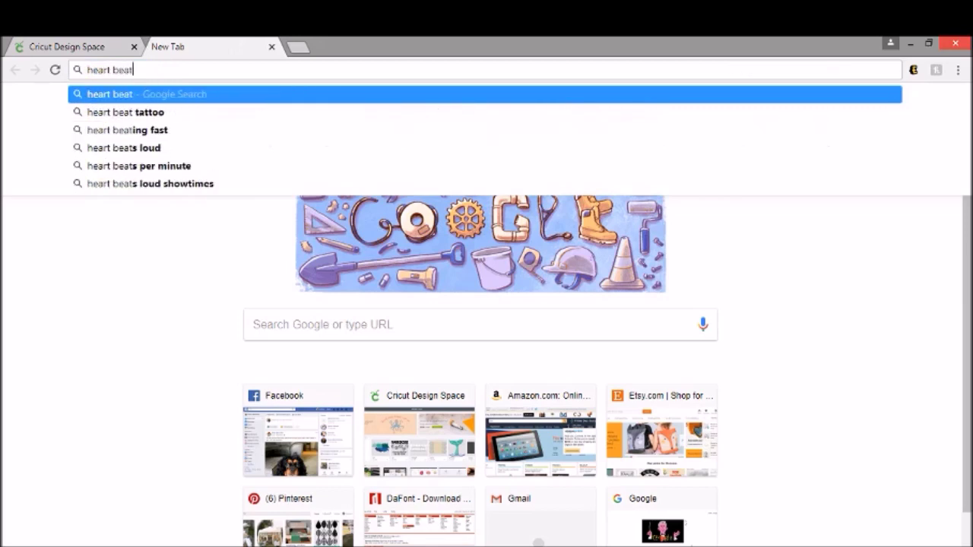
key(Return)
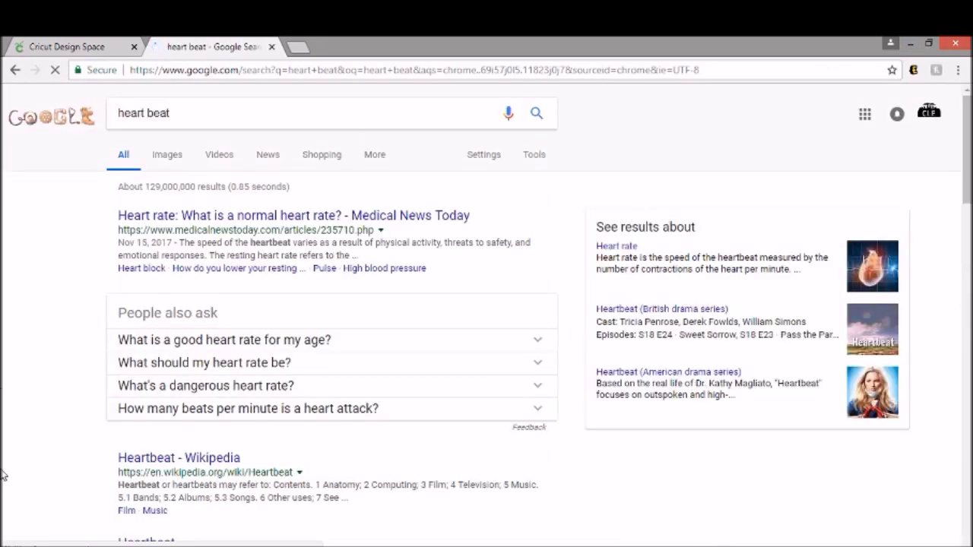
click(164, 160)
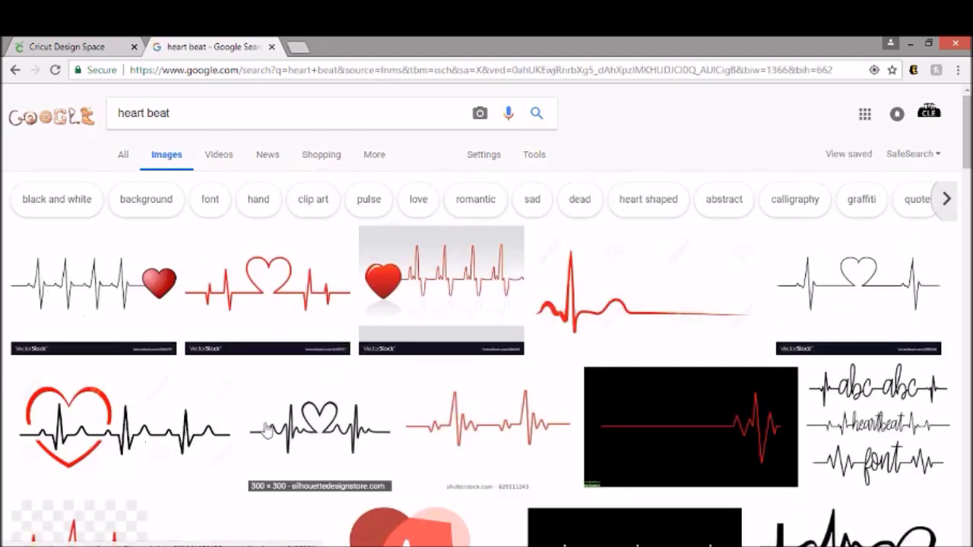
Step: Save the red heartbeat line picture to the cricut folder as beat.jpg
scroll(465, 408, down, 3)
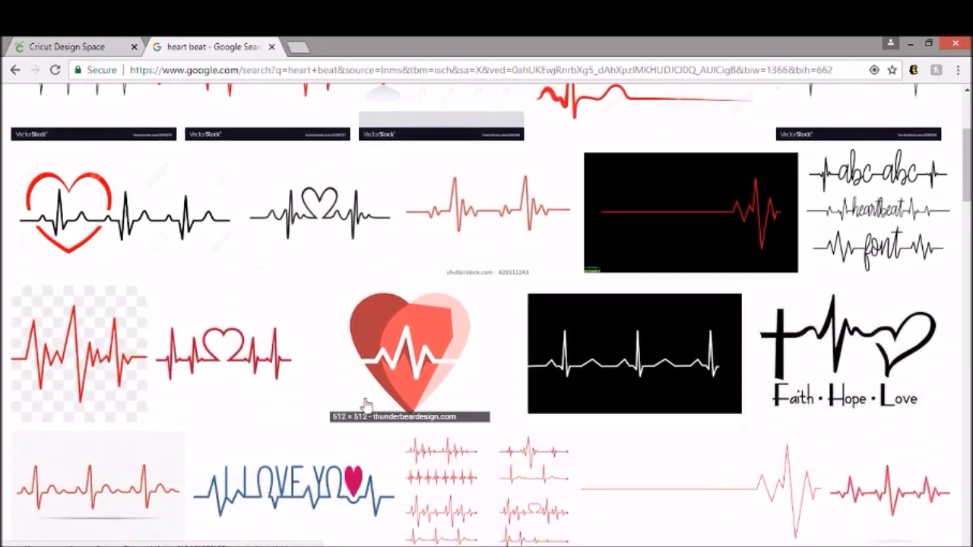
click(93, 382)
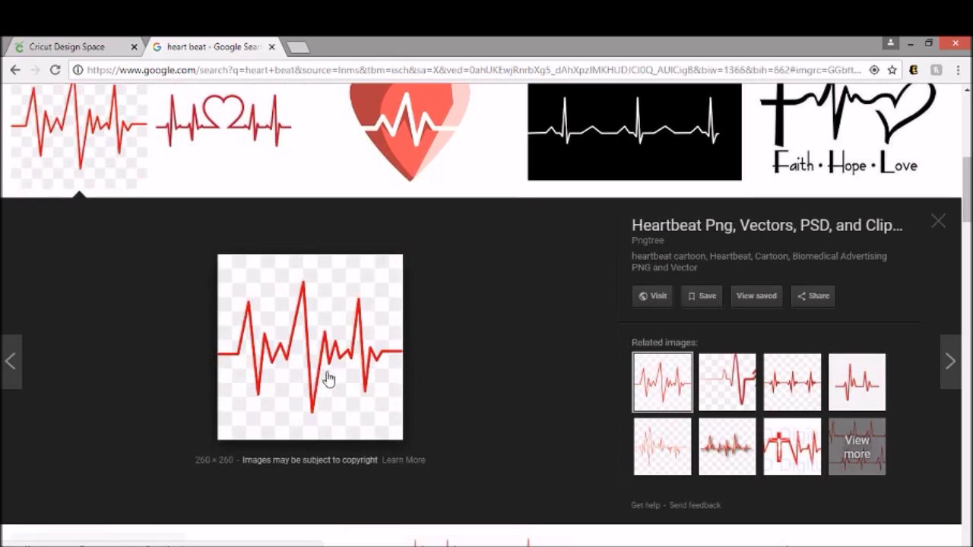
right_click(327, 372)
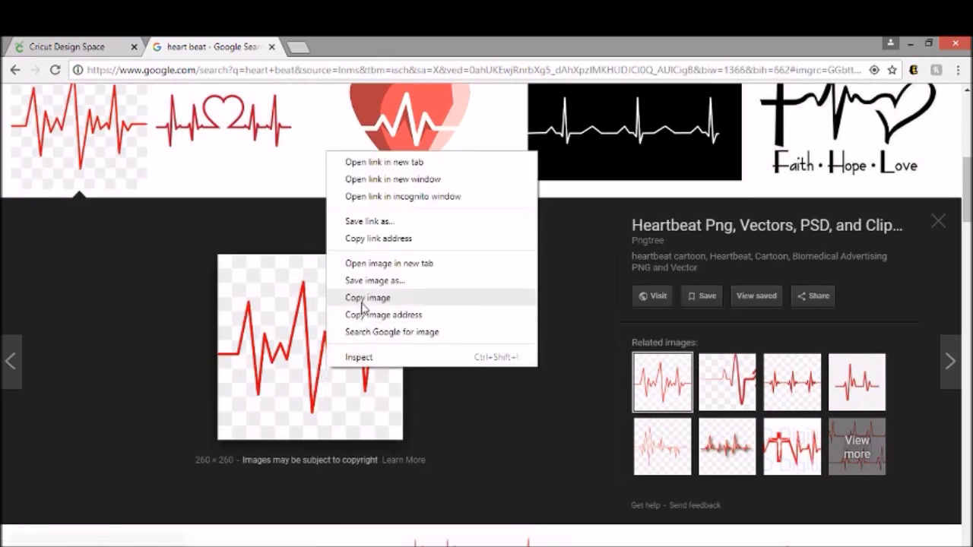
click(372, 281)
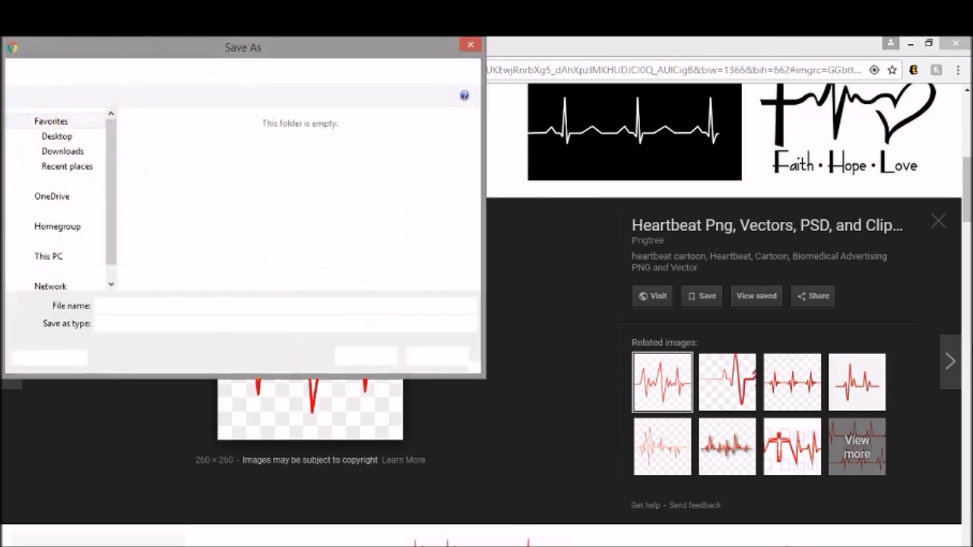
text(beat)
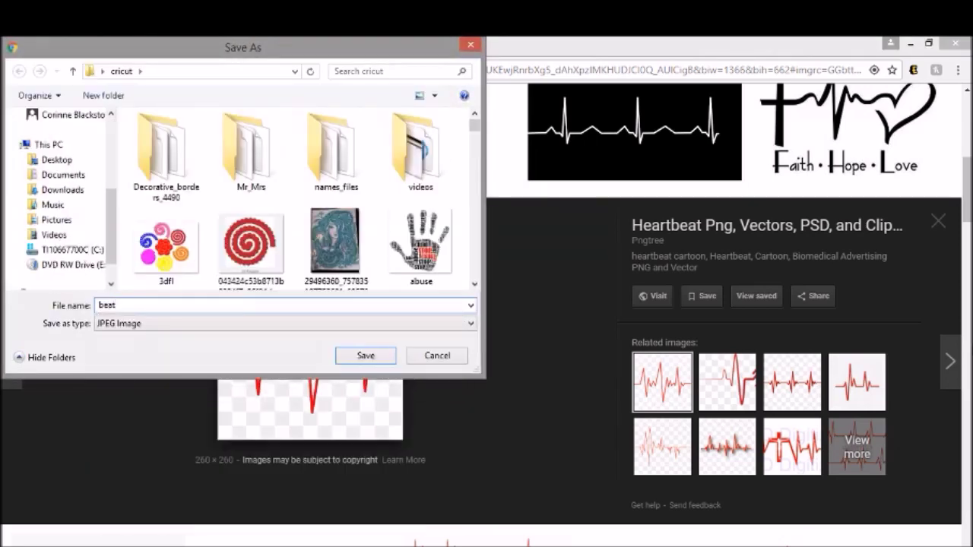
key(Return)
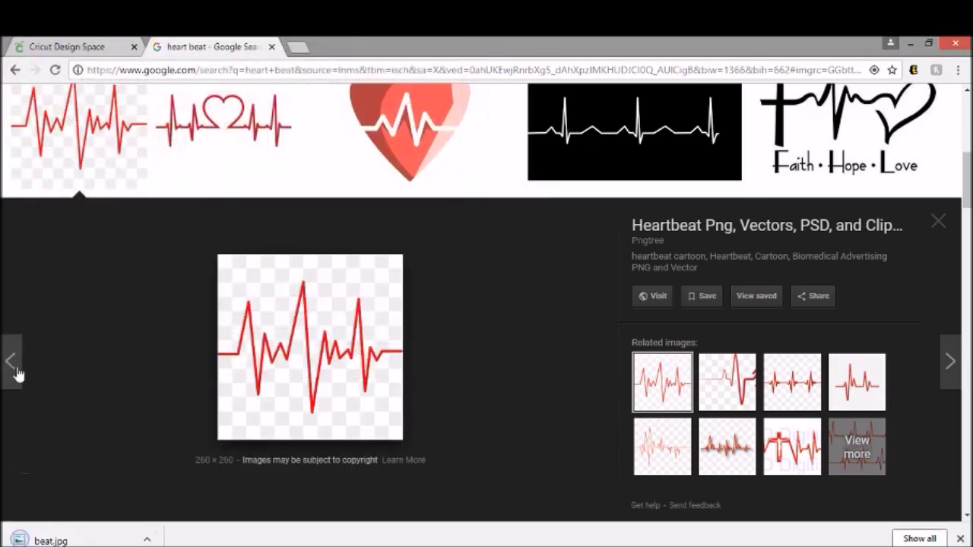
click(52, 47)
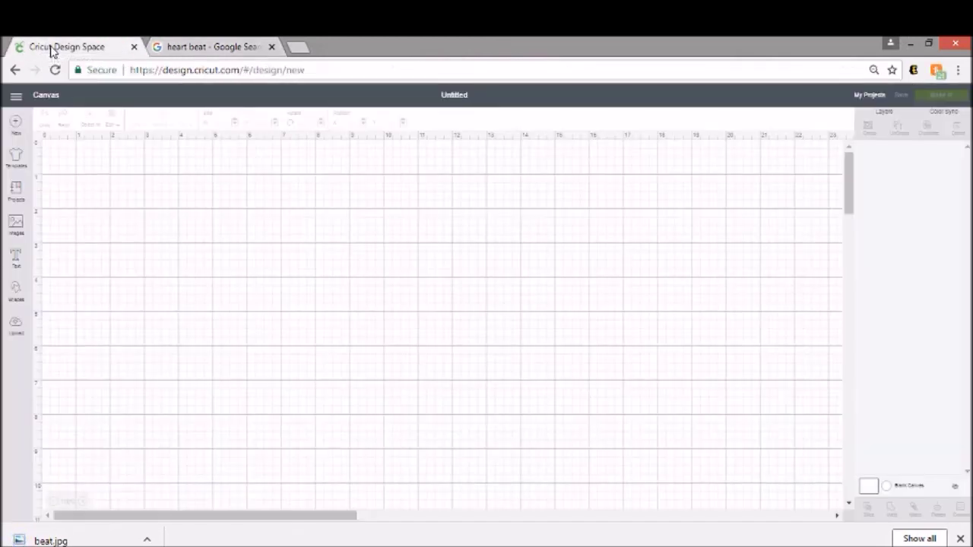
Step: Upload beat.jpg from the cricut folder into Design Space with image type Simple
click(17, 331)
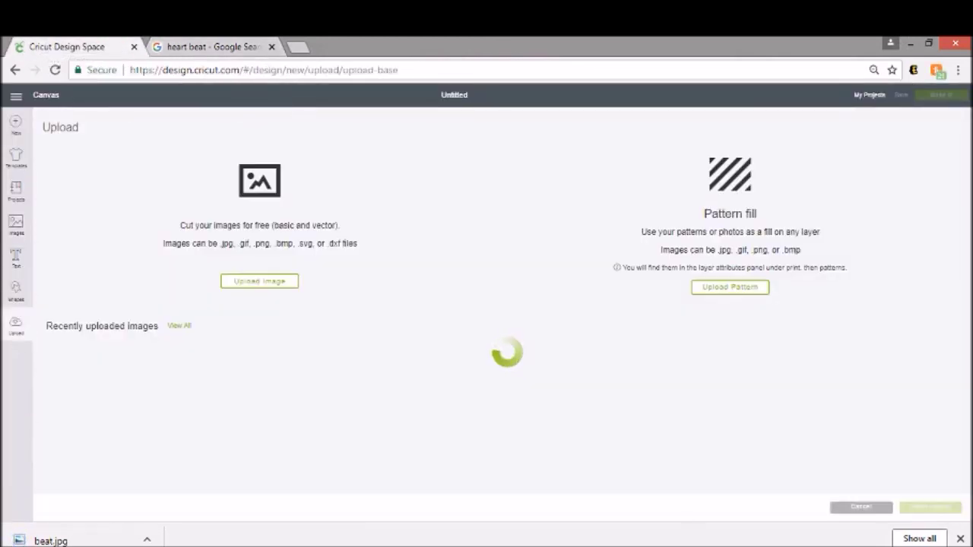
click(958, 539)
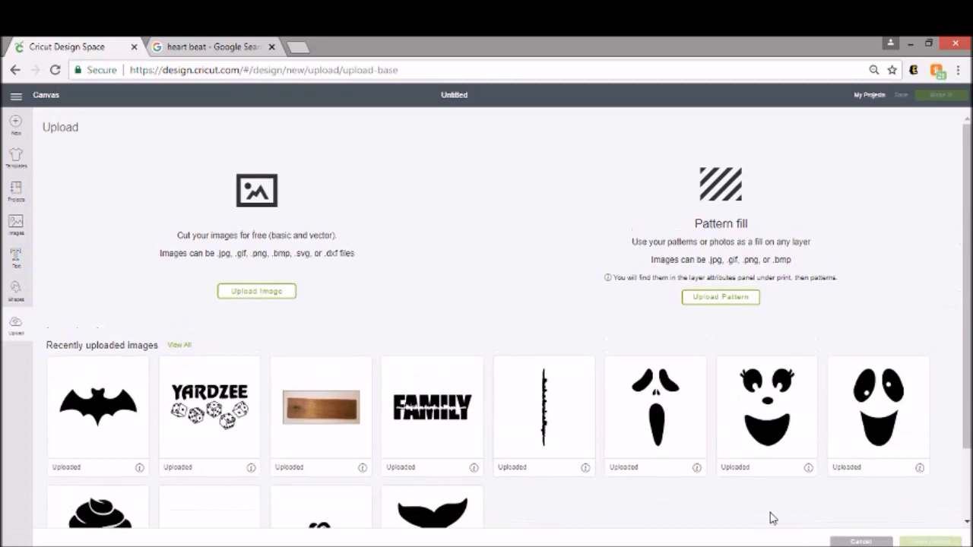
click(257, 292)
click(537, 319)
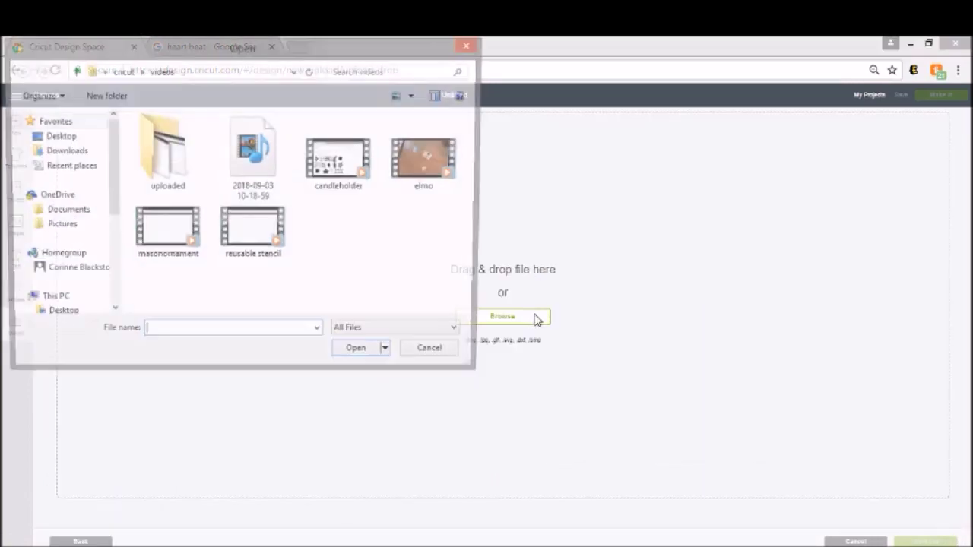
click(120, 70)
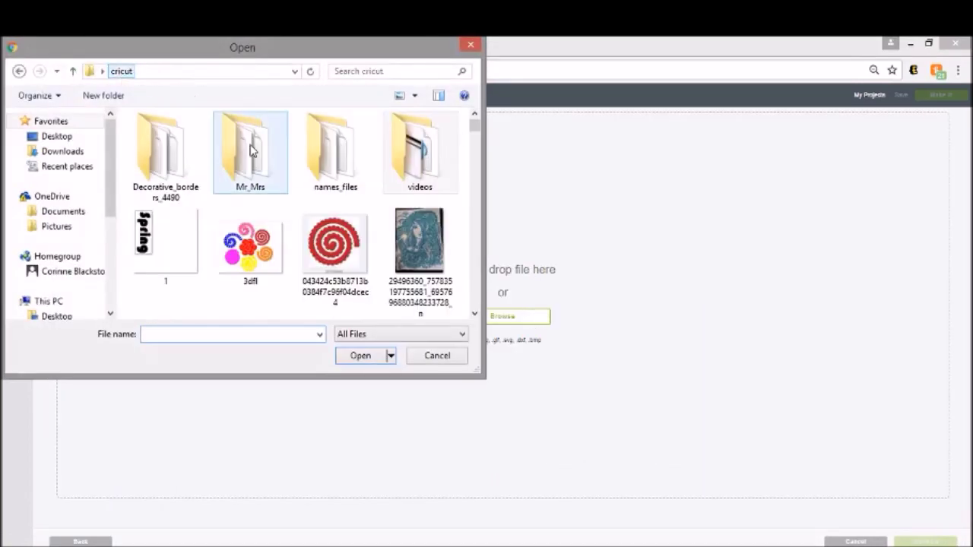
scroll(311, 196, down, 1)
scroll(312, 196, down, 1)
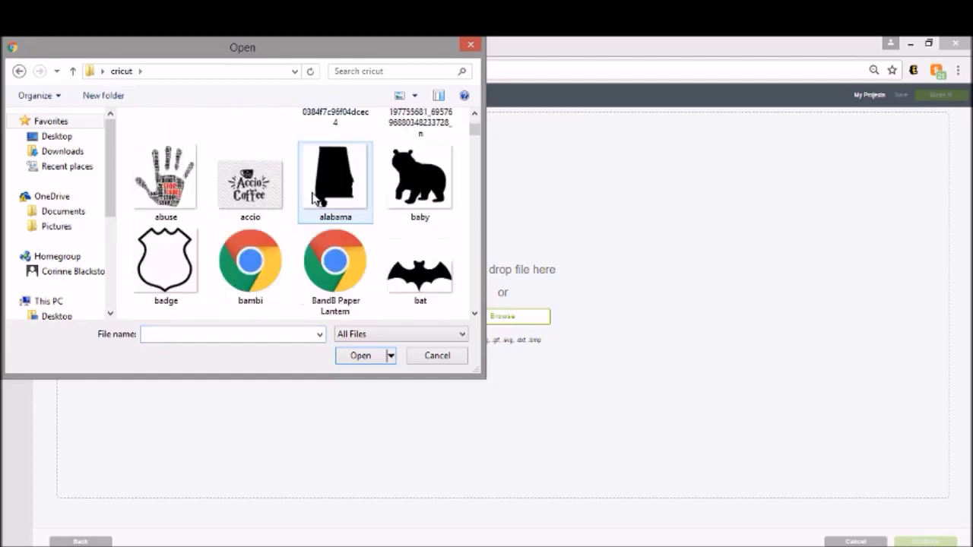
scroll(312, 199, down, 1)
double_click(241, 271)
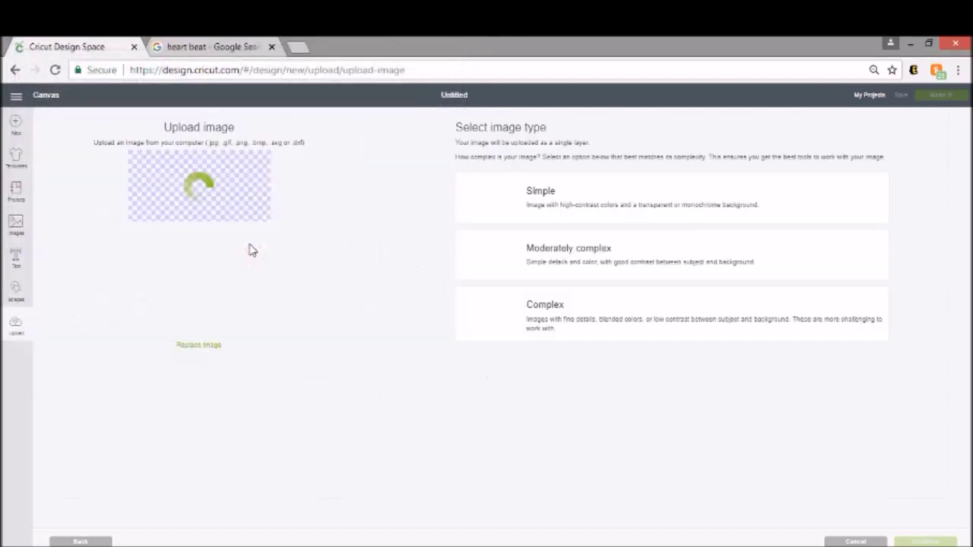
click(641, 199)
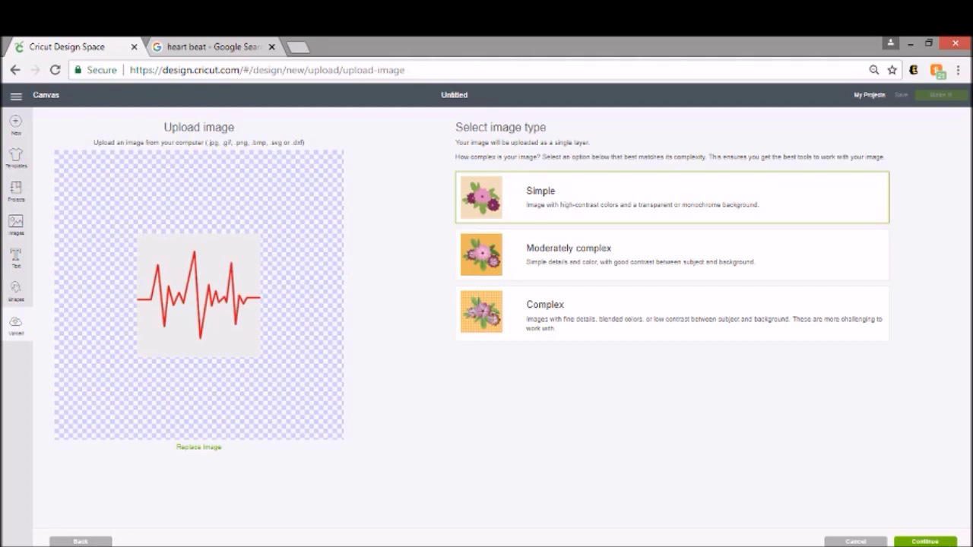
Step: Erase the white background above and below the heartbeat line
click(939, 541)
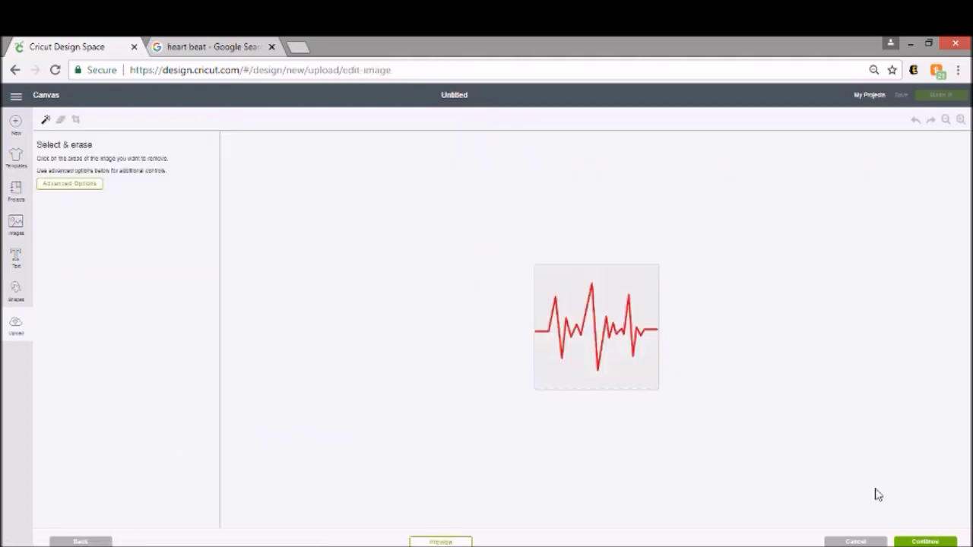
click(616, 284)
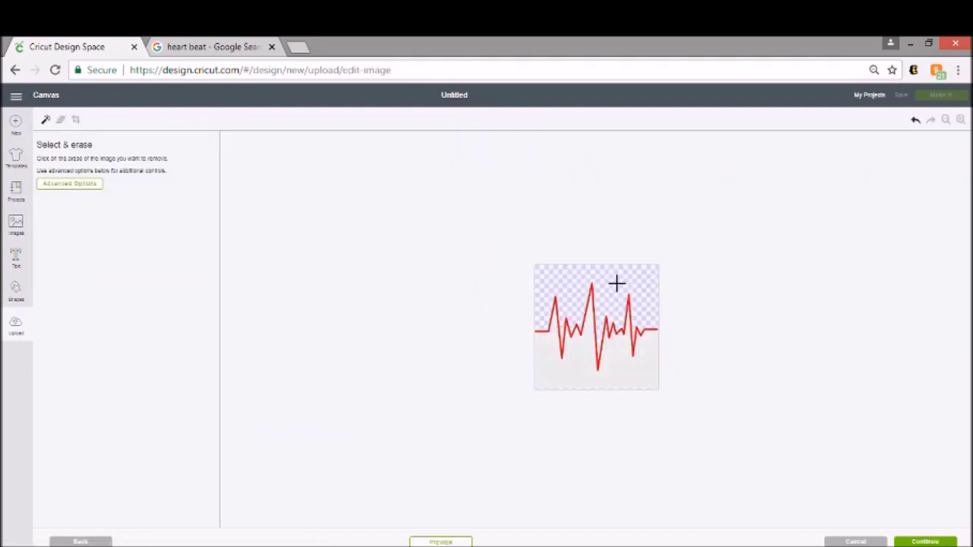
click(622, 372)
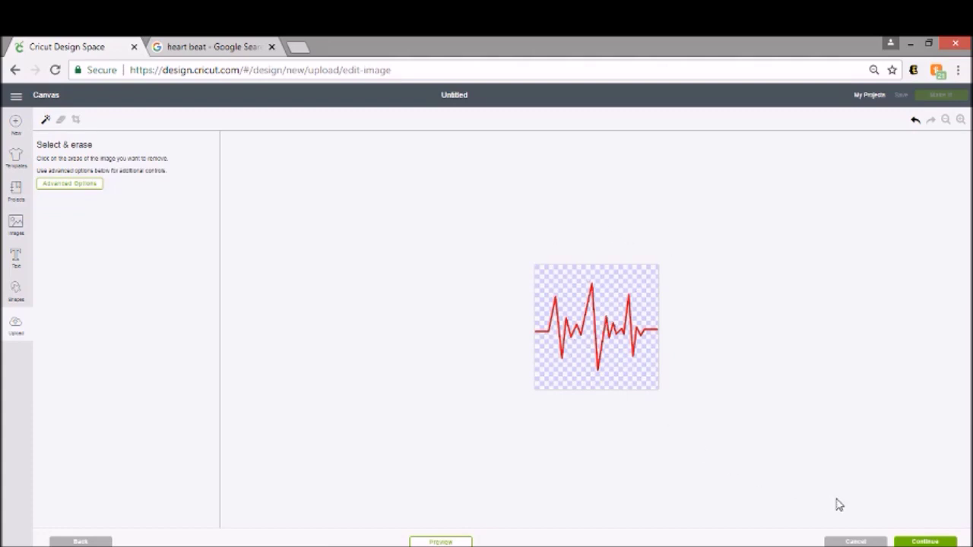
Step: Save the heartbeat as a cut image named beat in uploads
click(926, 542)
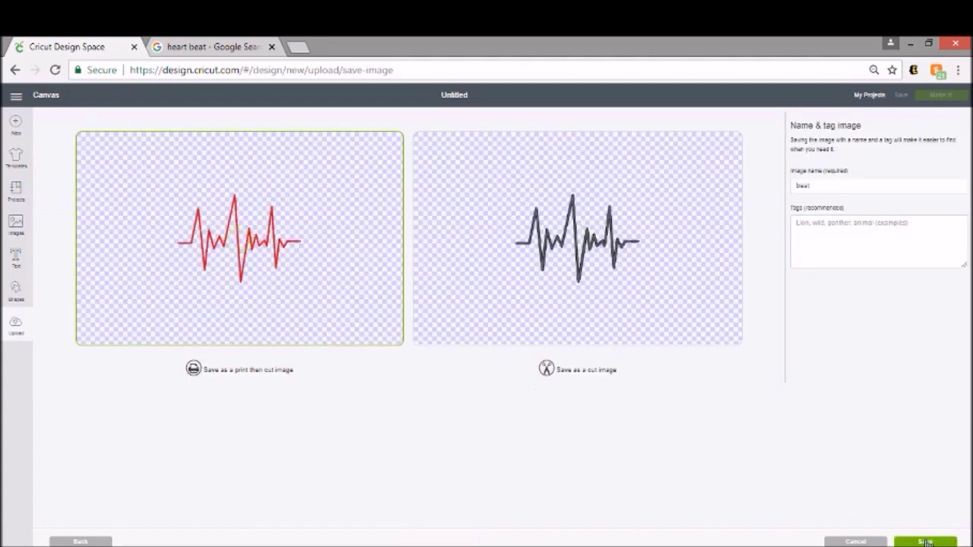
click(658, 222)
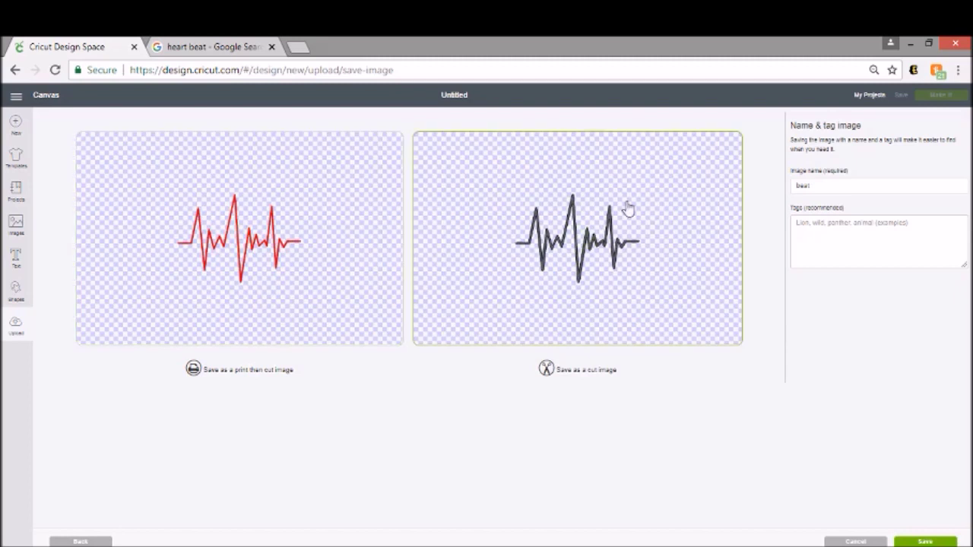
click(941, 542)
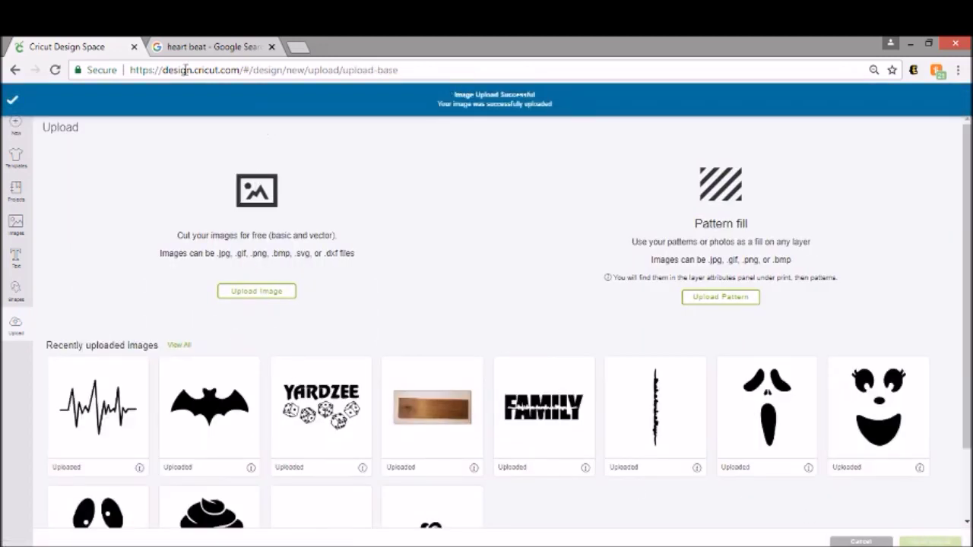
click(199, 47)
Step: Return to the heart beat image results, cancelling Cricut's 'Leave site?' prompt to keep it open
scroll(319, 134, up, 5)
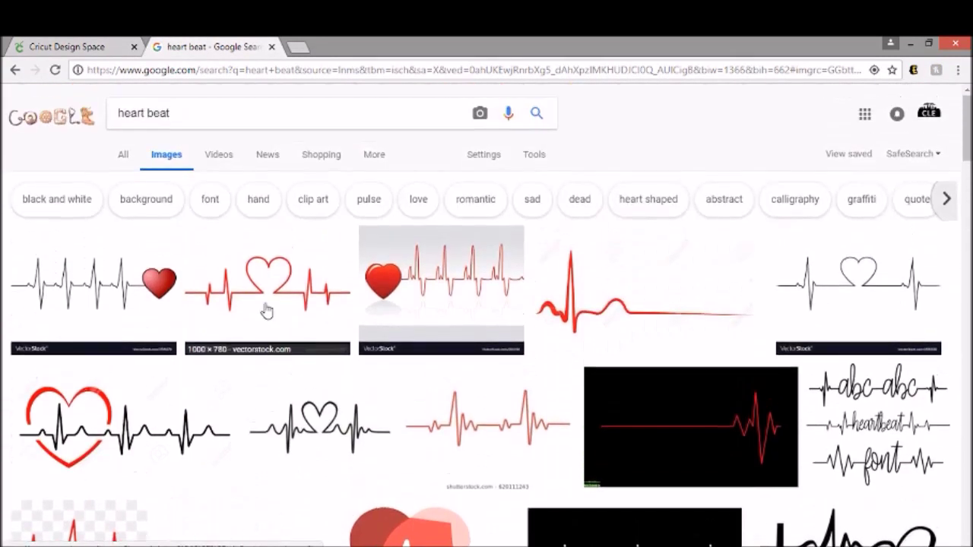
key(ctrl+a)
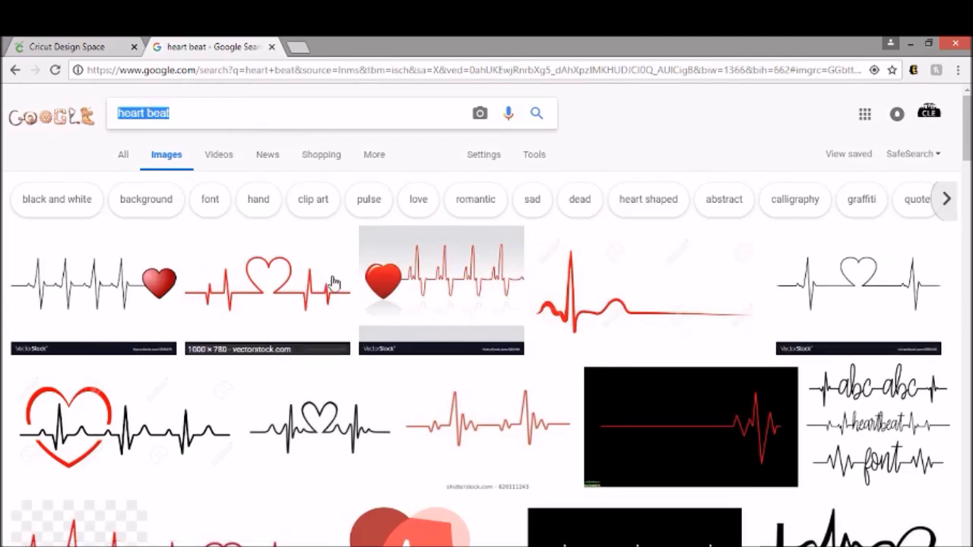
key(ctrl+shift+Tab)
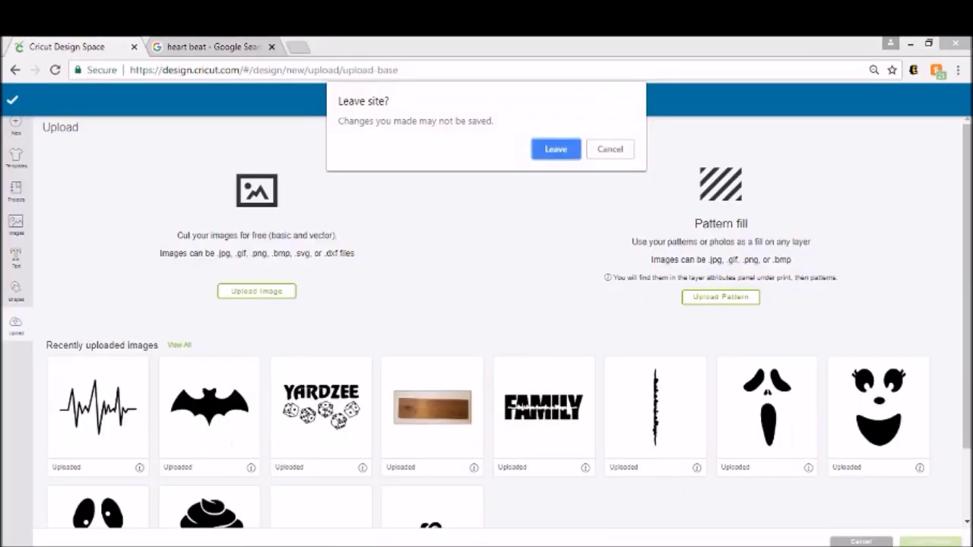
click(631, 152)
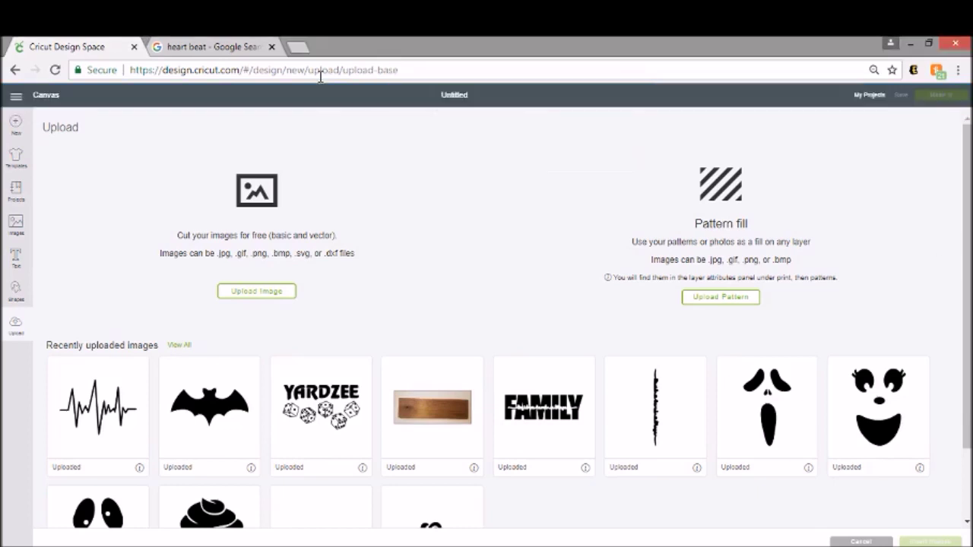
click(202, 46)
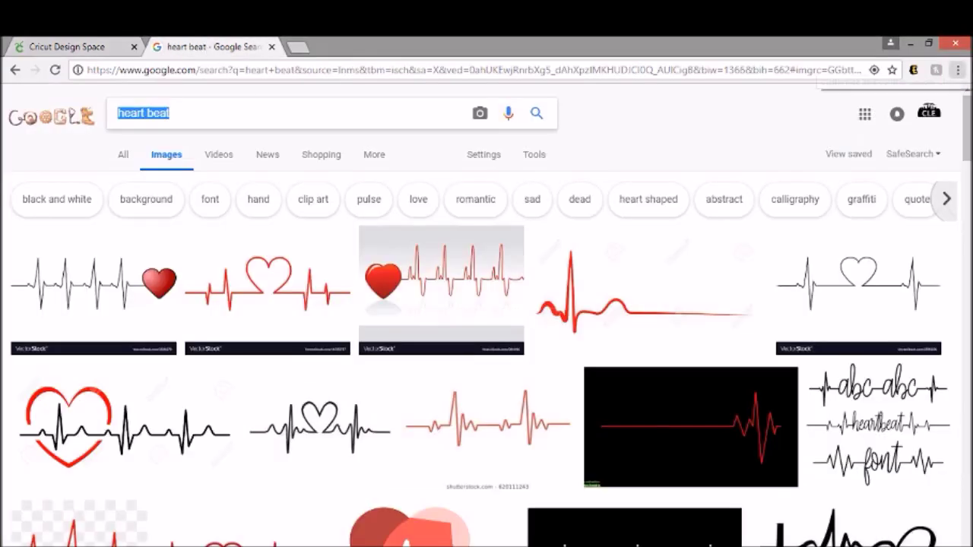
Step: Search Google Images for 'dog silhouette' and scroll through the results
text(dog si)
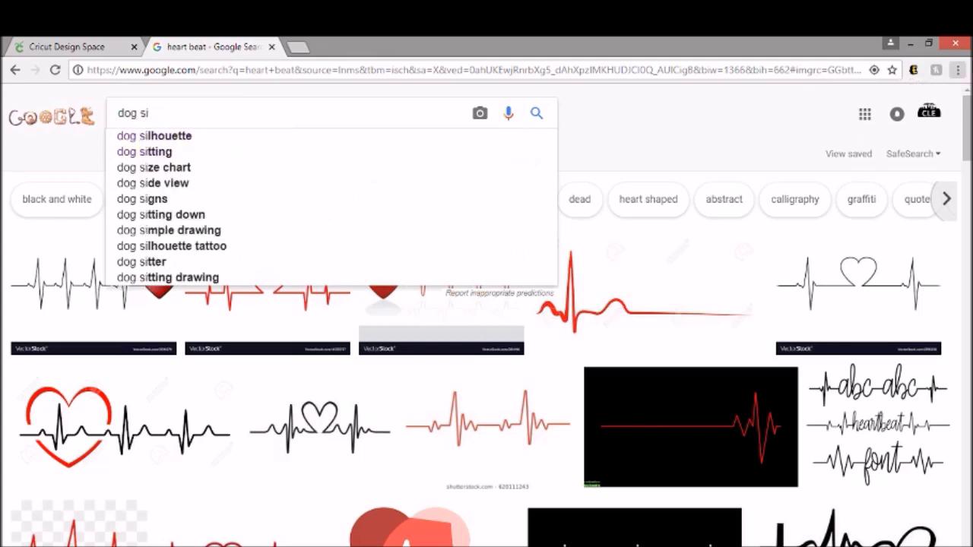
key(Down)
key(Return)
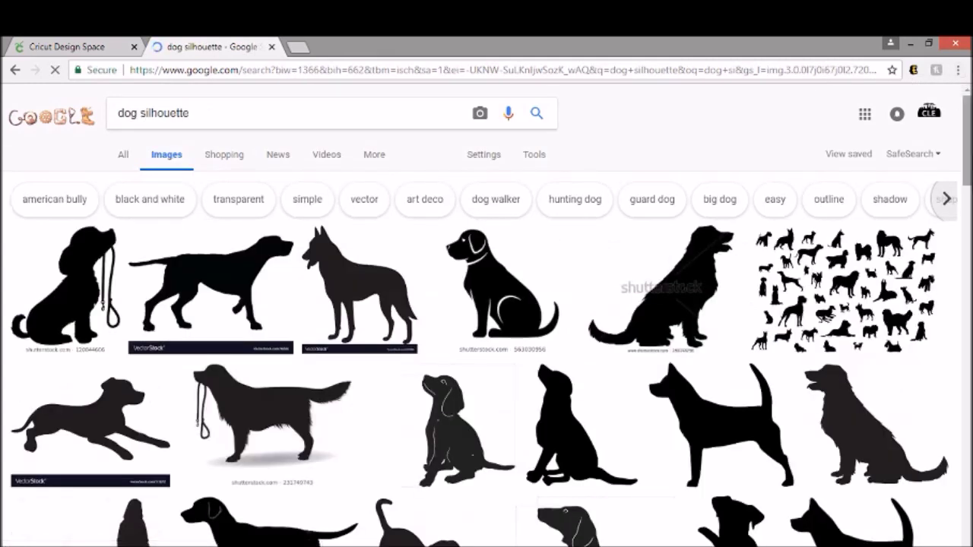
scroll(576, 286, down, 3)
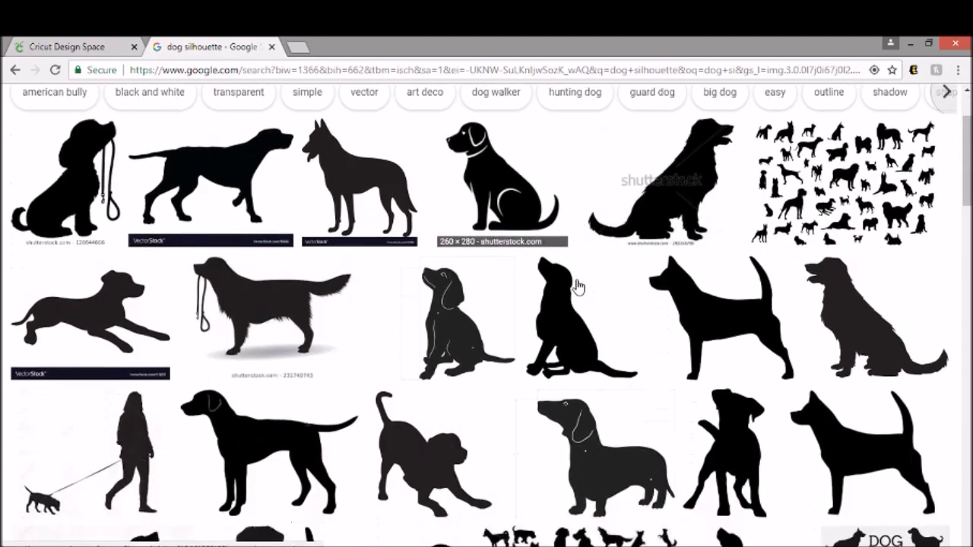
scroll(576, 282, down, 7)
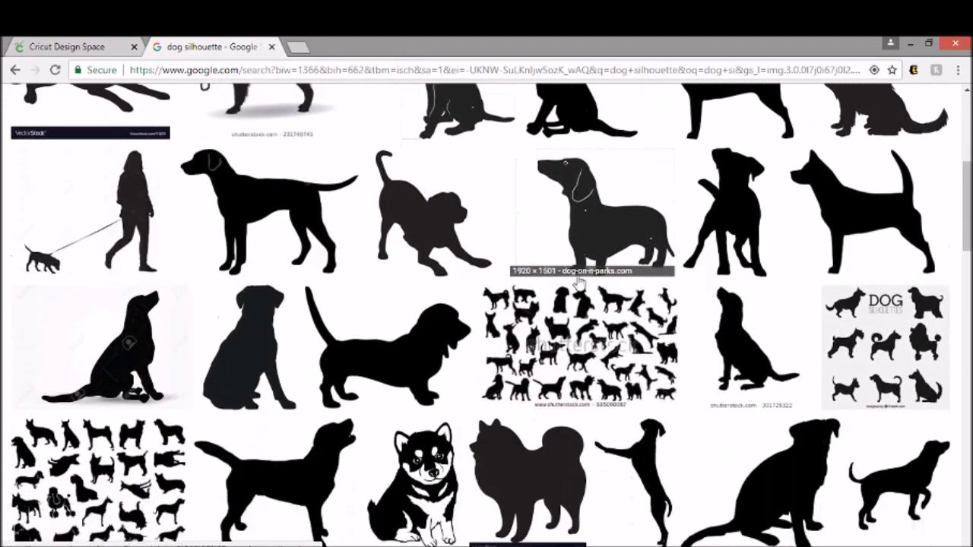
scroll(579, 282, down, 2)
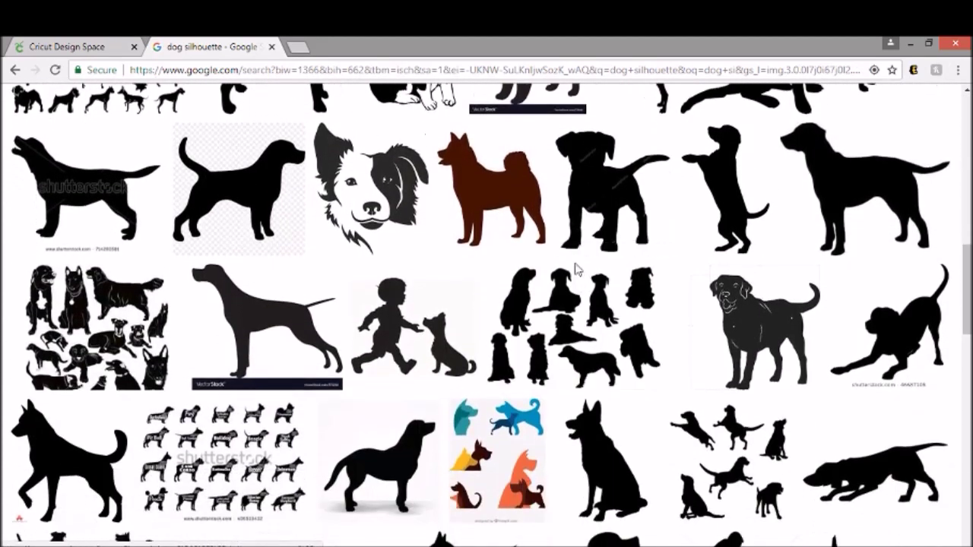
scroll(575, 274, down, 2)
scroll(575, 273, up, 15)
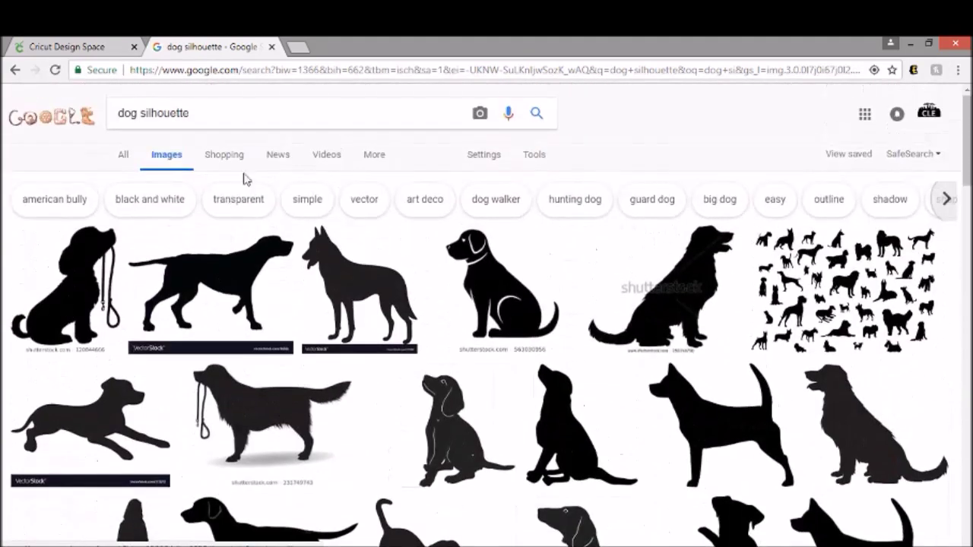
Step: Change the image search to 'dog outline'
click(301, 118)
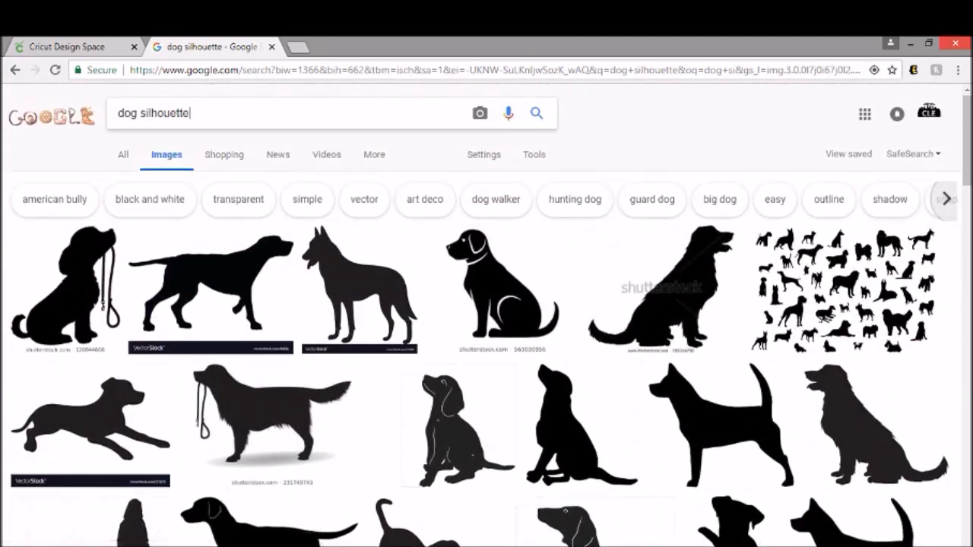
text(\\\)
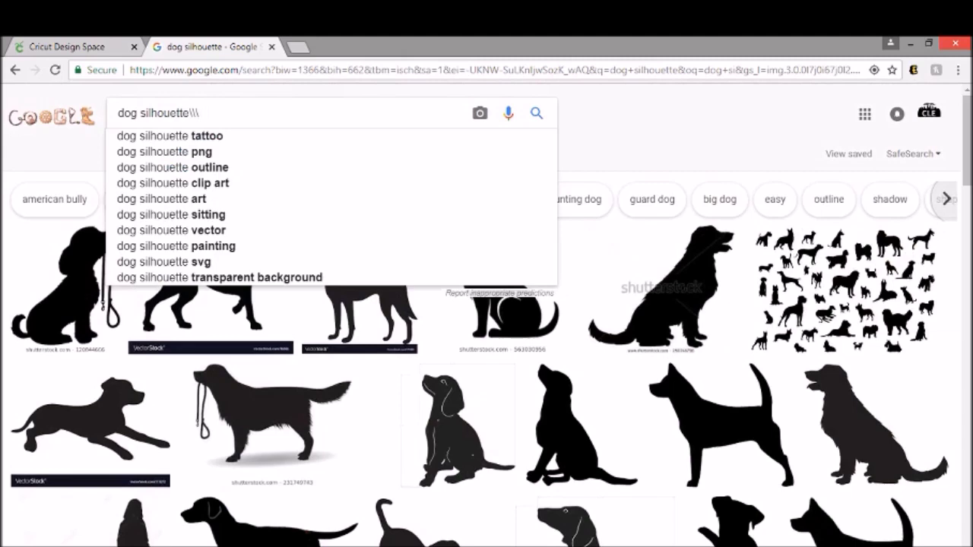
key(BackSpace)
key(BackSpace)
key(BackSpace)
key(BackSpace)
key(BackSpace)
key(BackSpace)
key(BackSpace)
key(BackSpace)
key(BackSpace)
key(BackSpace)
key(BackSpace)
key(BackSpace)
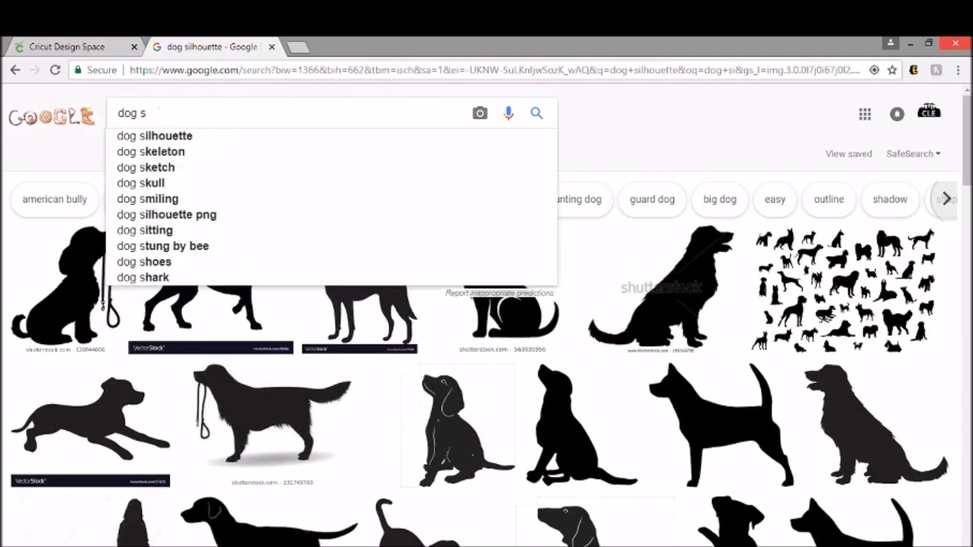
key(BackSpace)
text(outline)
key(Return)
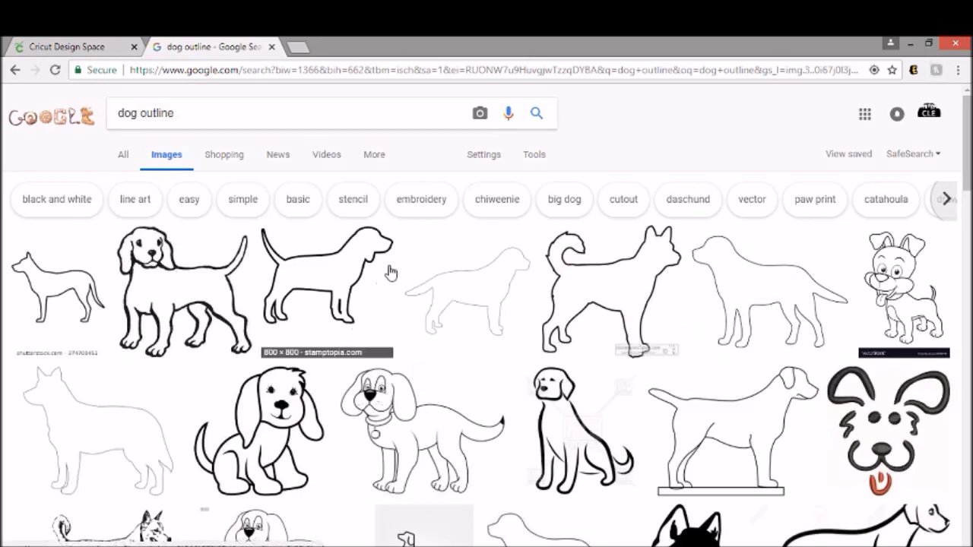
Step: Scroll through the dog outline results to find a plain outline such as the dachshund
scroll(531, 254, down, 3)
scroll(531, 251, down, 4)
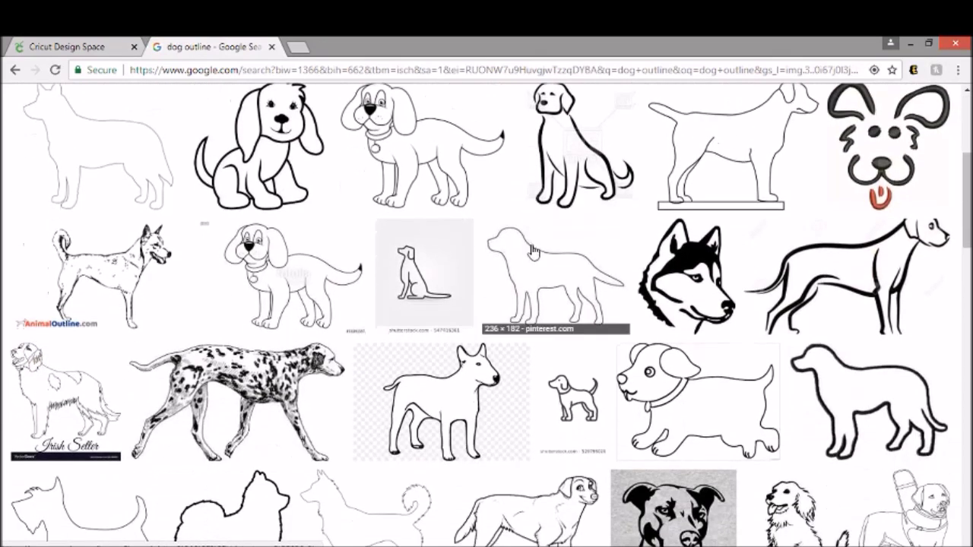
scroll(534, 251, down, 1)
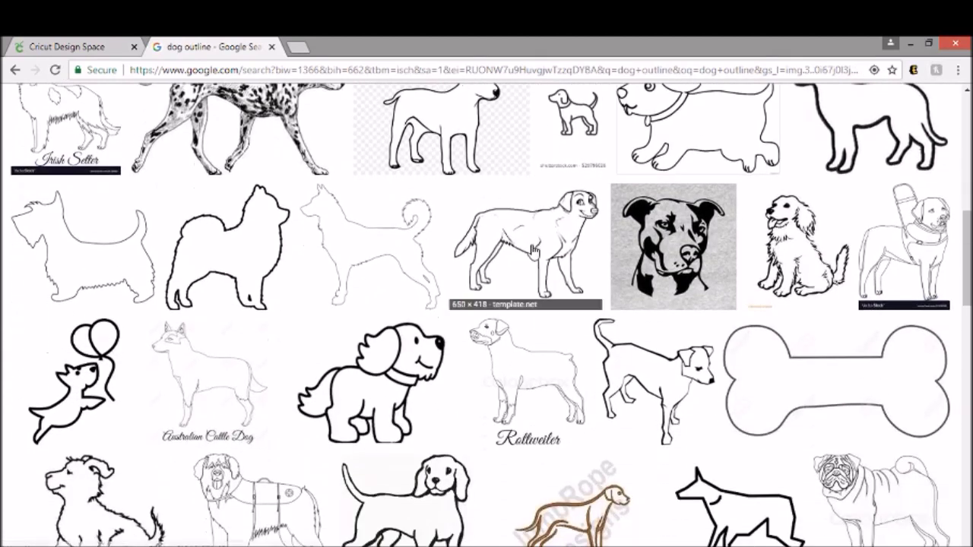
scroll(262, 343, down, 1)
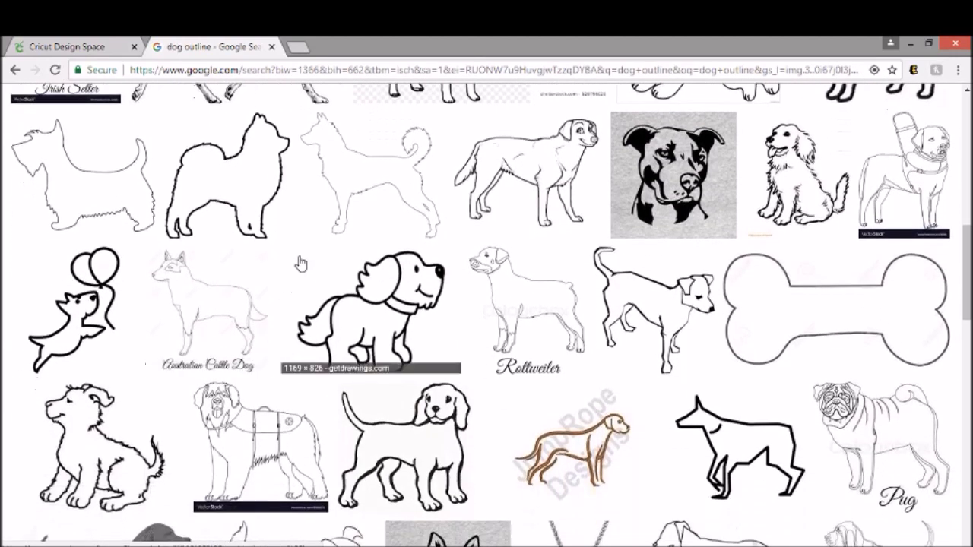
scroll(300, 265, down, 2)
scroll(613, 291, down, 2)
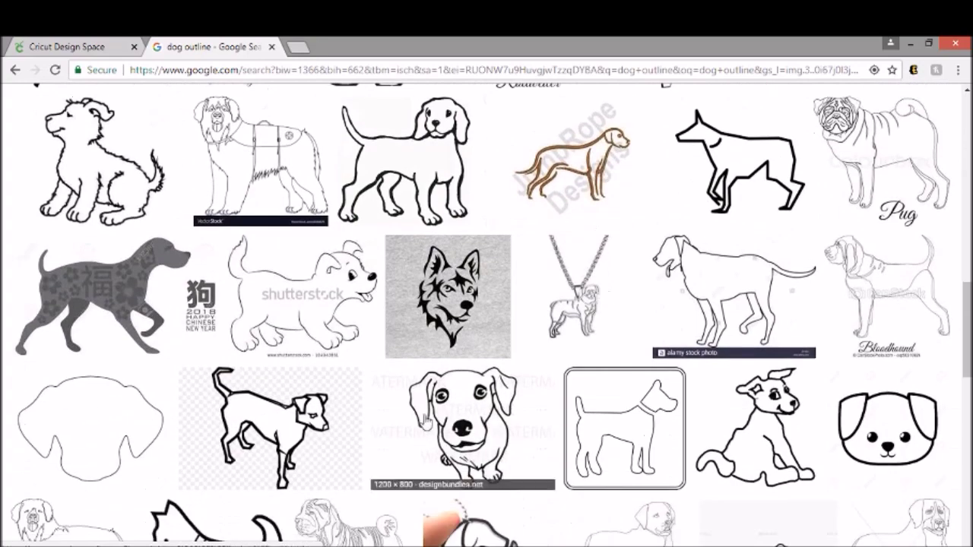
scroll(560, 397, down, 1)
scroll(688, 407, down, 1)
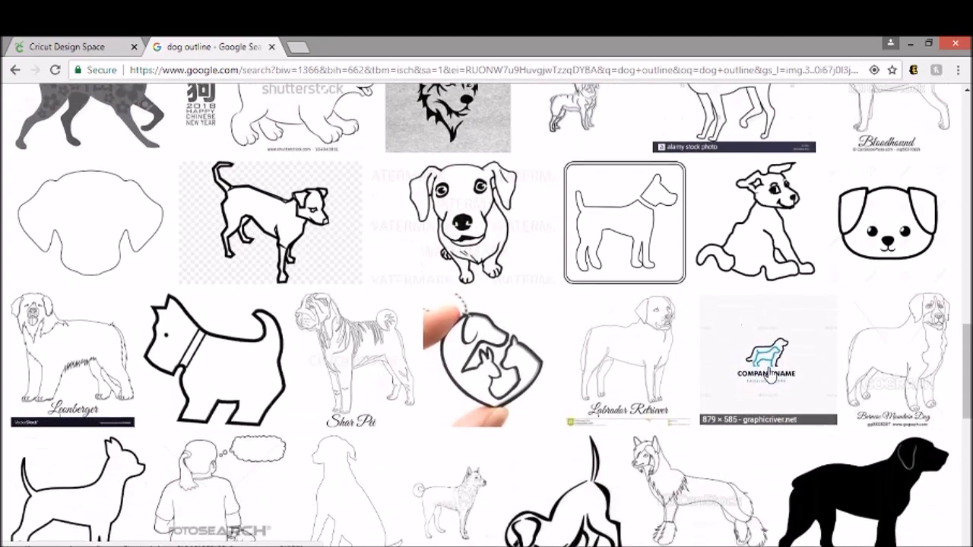
scroll(687, 406, down, 3)
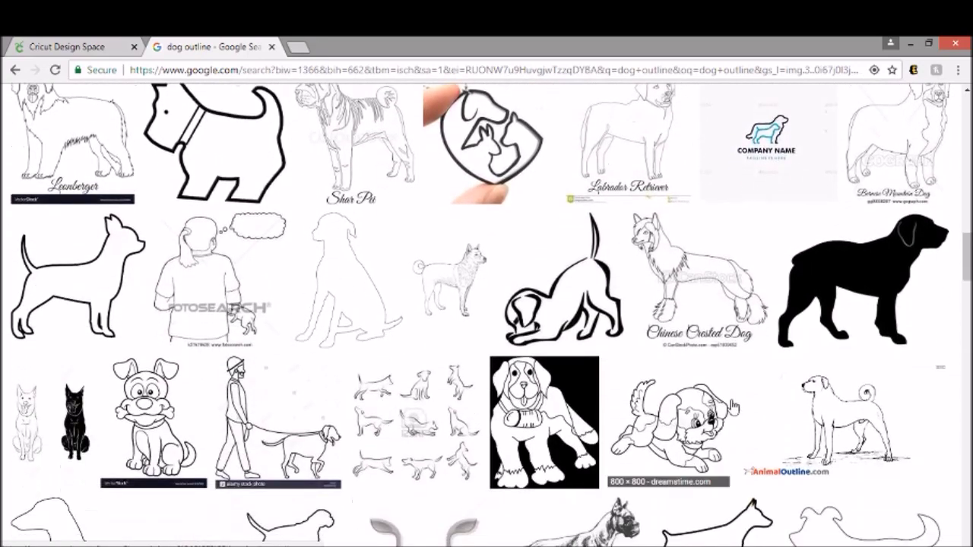
scroll(688, 408, down, 3)
scroll(830, 347, down, 1)
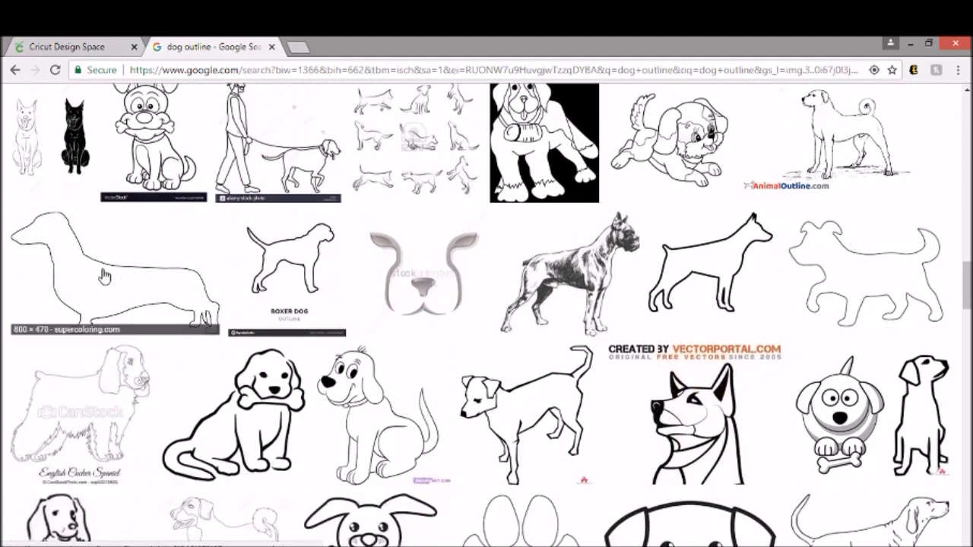
Step: Preview the dachshund outline and the related Printable Dachshund Template image
click(145, 282)
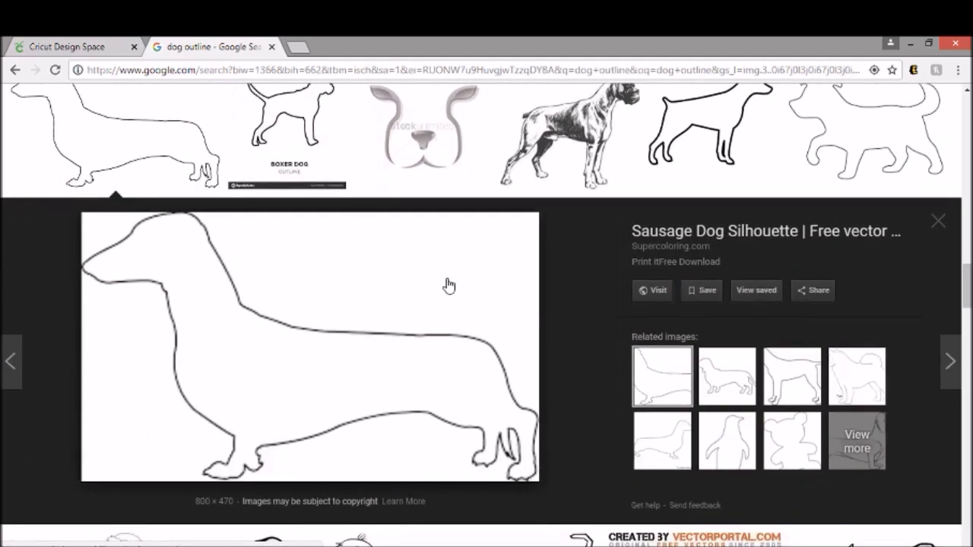
click(734, 369)
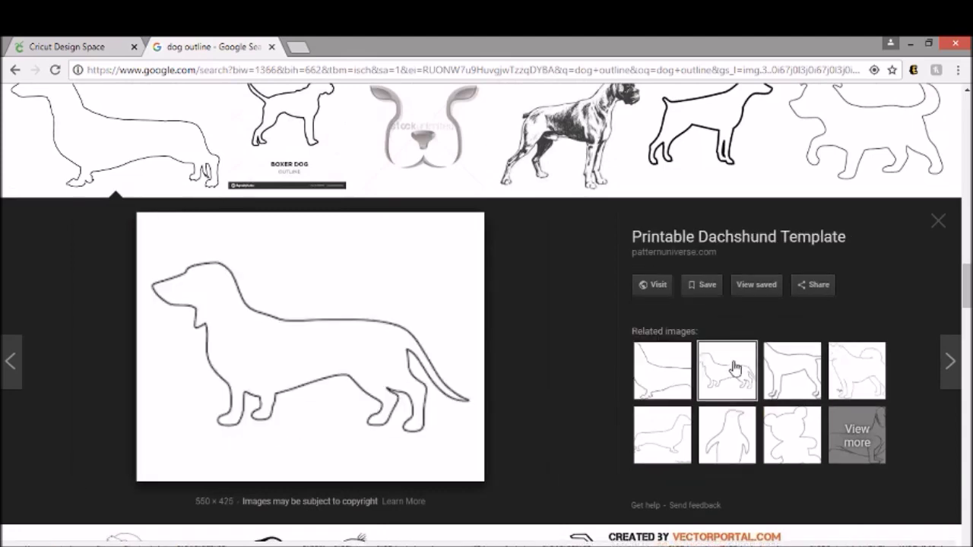
scroll(330, 313, down, 6)
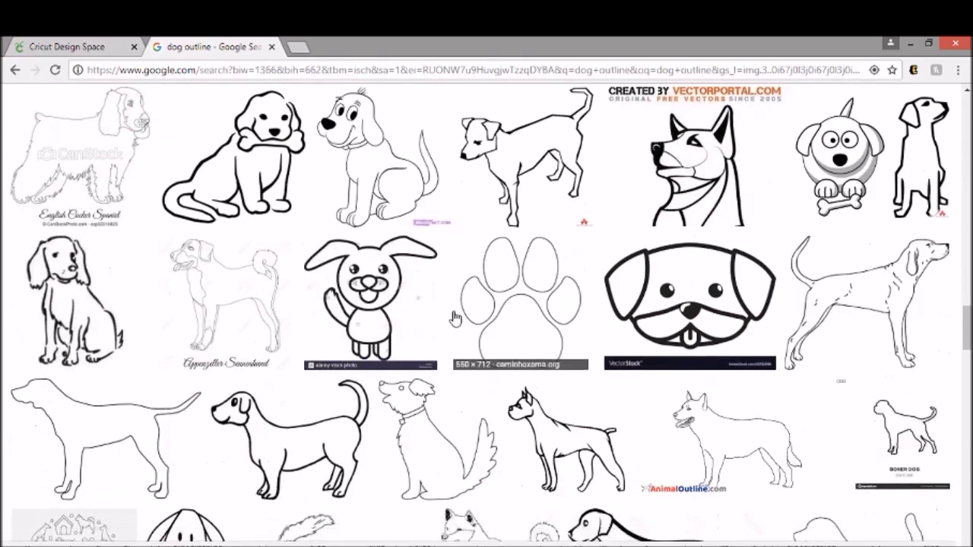
scroll(454, 318, down, 1)
scroll(512, 259, down, 5)
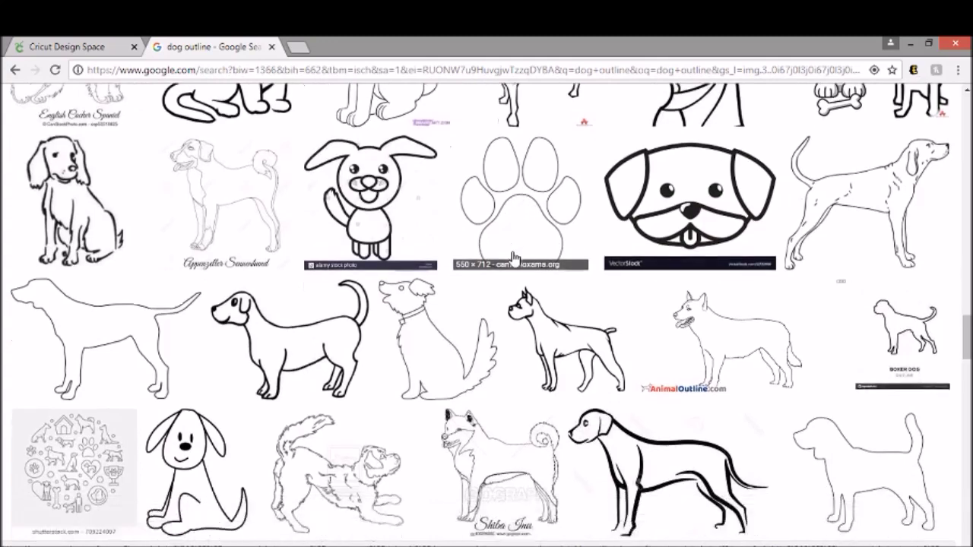
scroll(513, 259, down, 5)
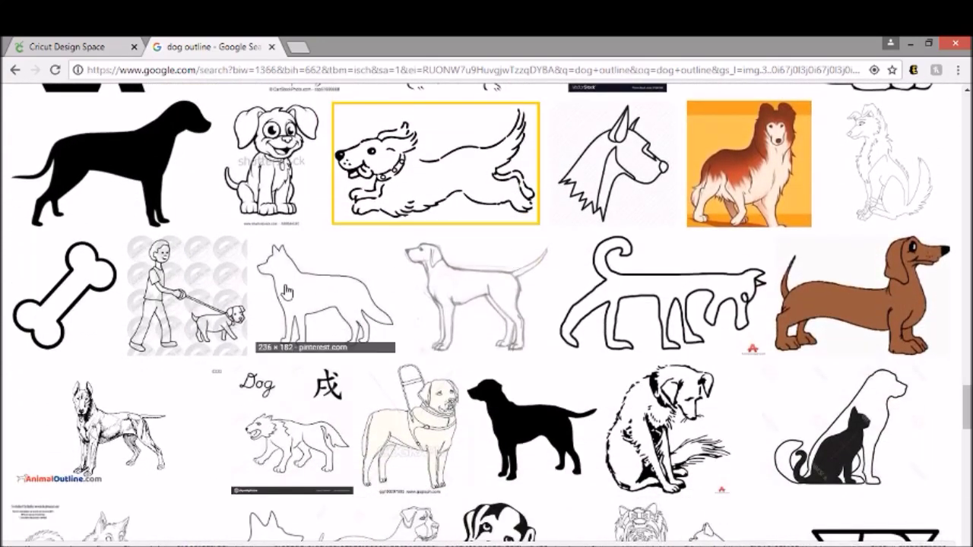
Step: Save the German shepherd outline drawing to the cricut folder as dog.jpg
click(286, 293)
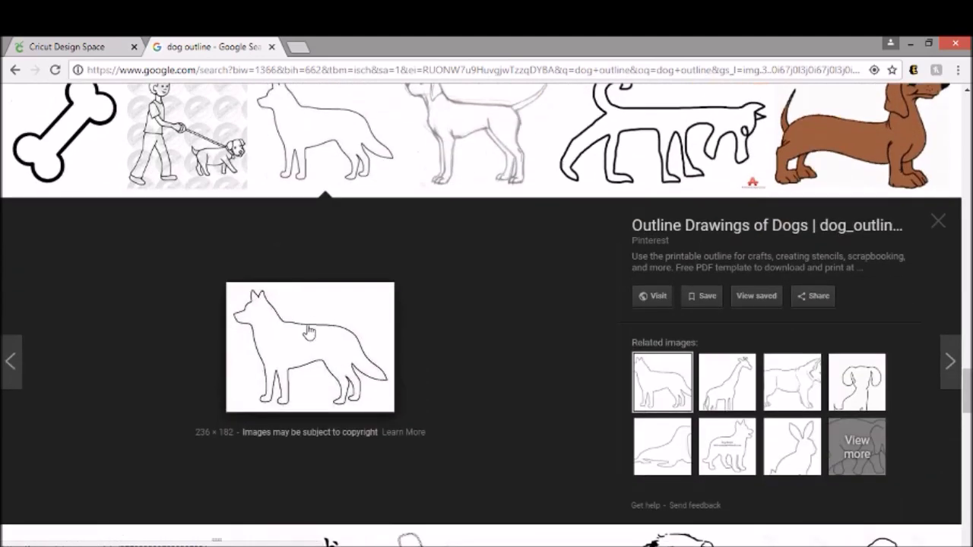
right_click(304, 329)
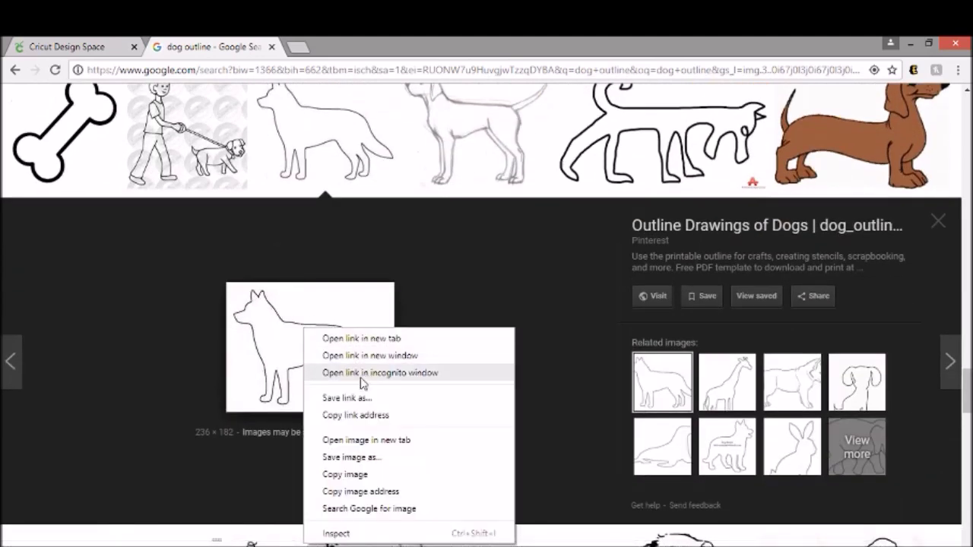
click(363, 457)
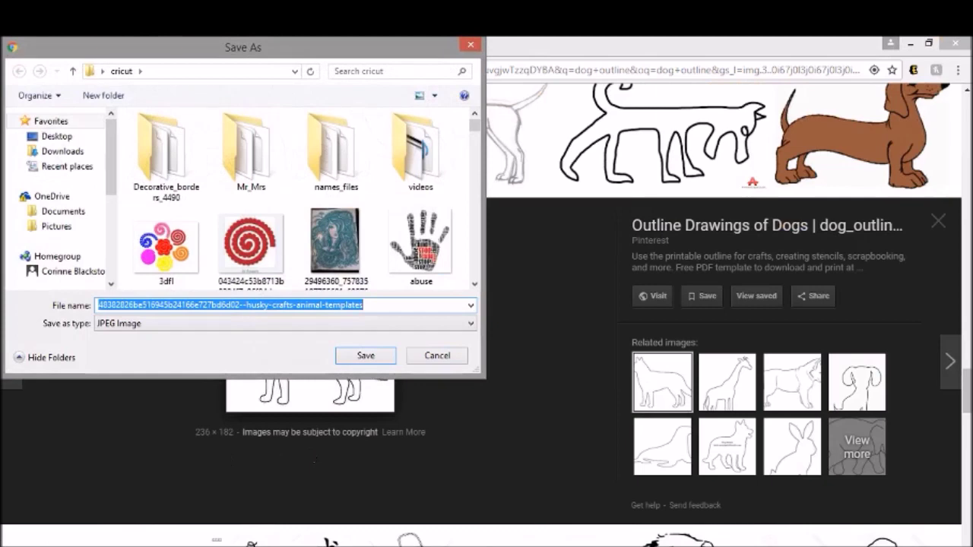
text(dog)
key(Return)
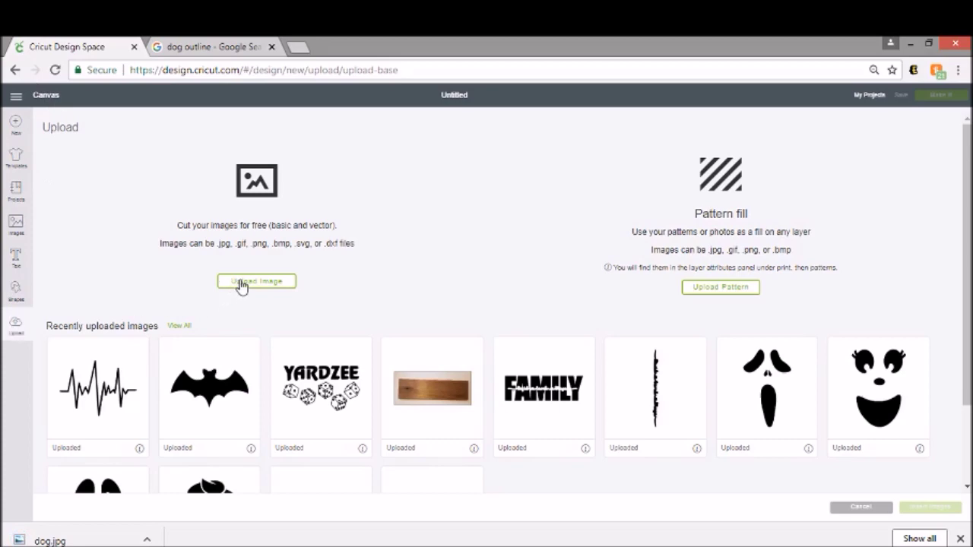
Step: Upload dog.jpg from the cricut folder into Design Space
click(240, 284)
click(521, 306)
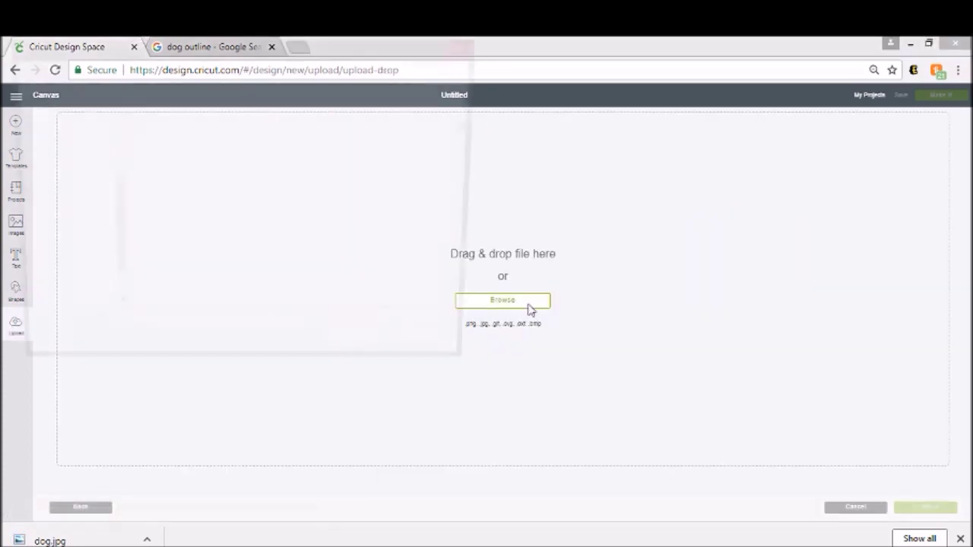
scroll(317, 194, down, 15)
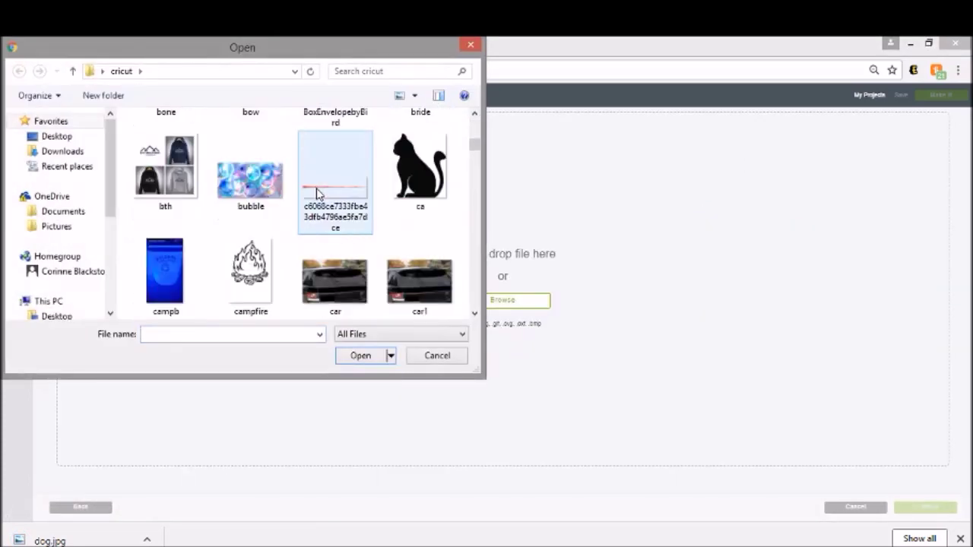
scroll(318, 194, down, 5)
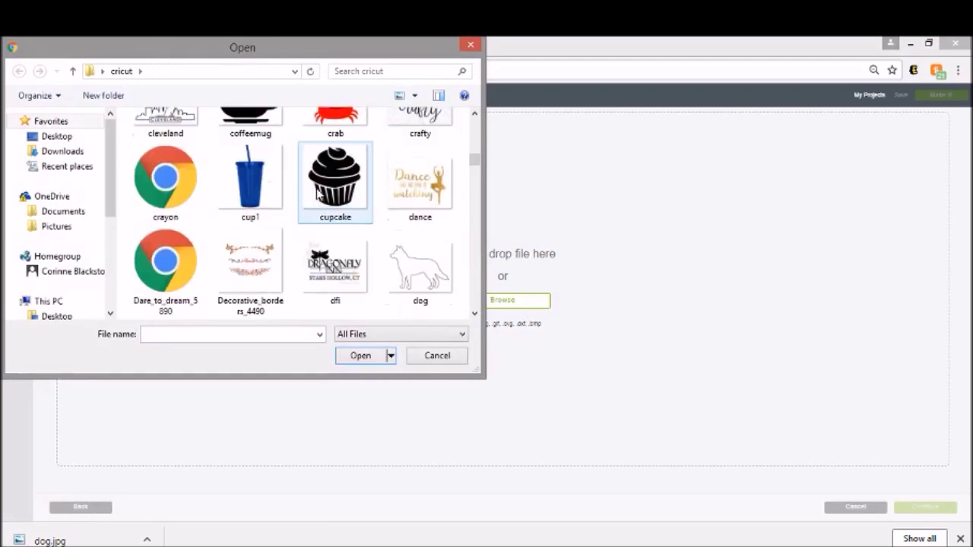
double_click(404, 284)
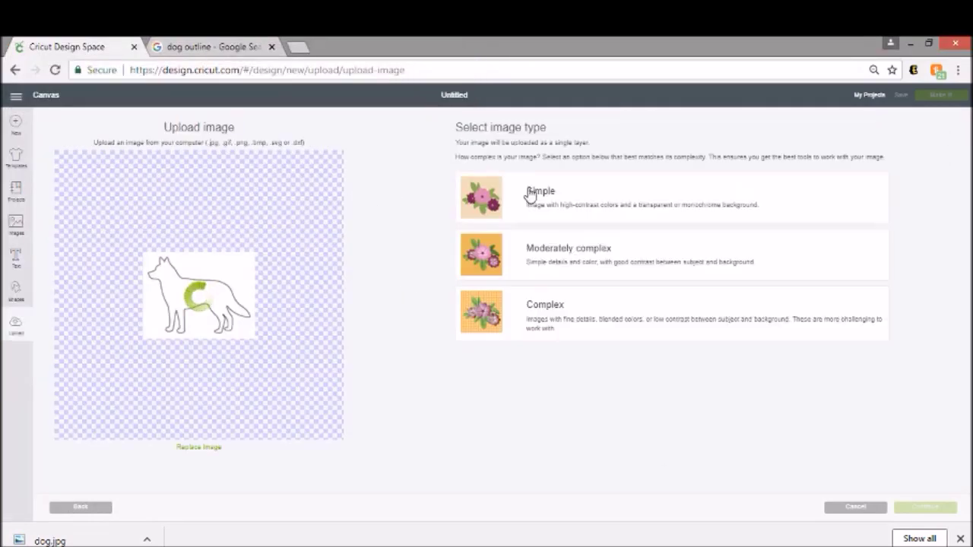
Step: Mark the dog as Simple and erase the white inside the dog and around it
click(565, 201)
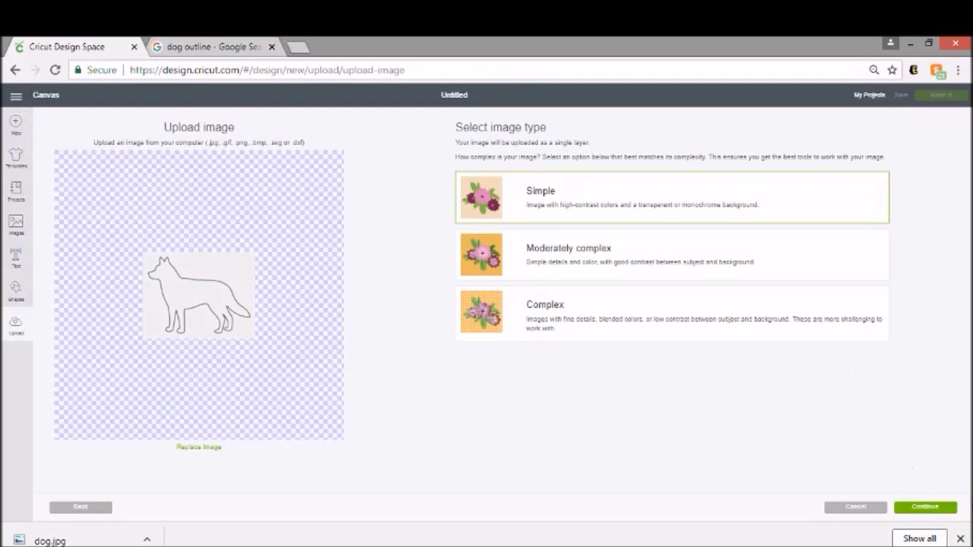
click(923, 507)
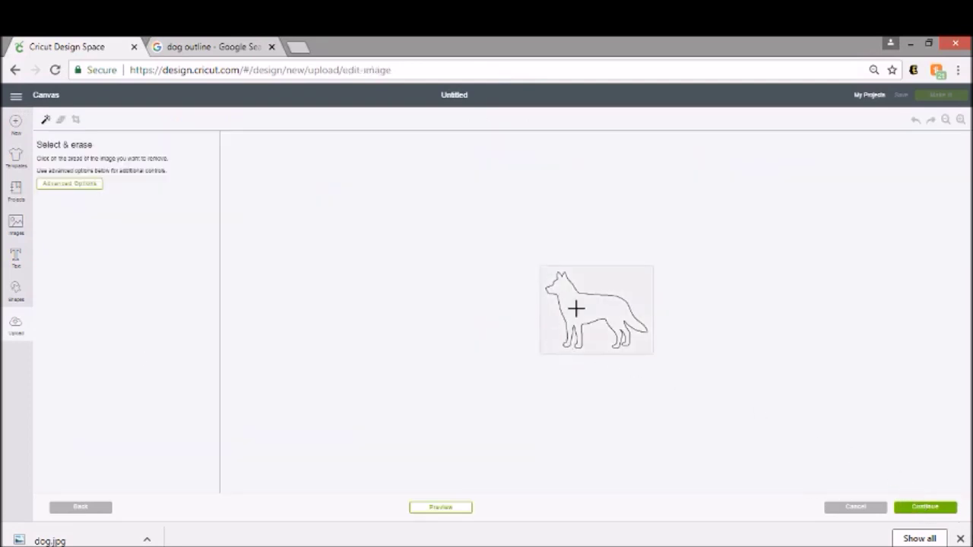
click(575, 308)
click(613, 280)
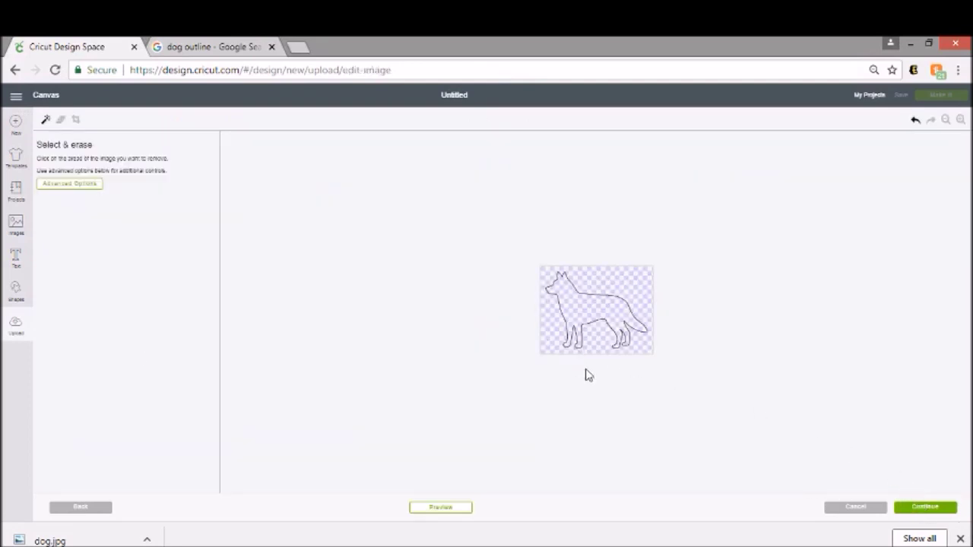
Step: Save the dog upload, named dog, using the 'Save as a cut image' option
click(908, 507)
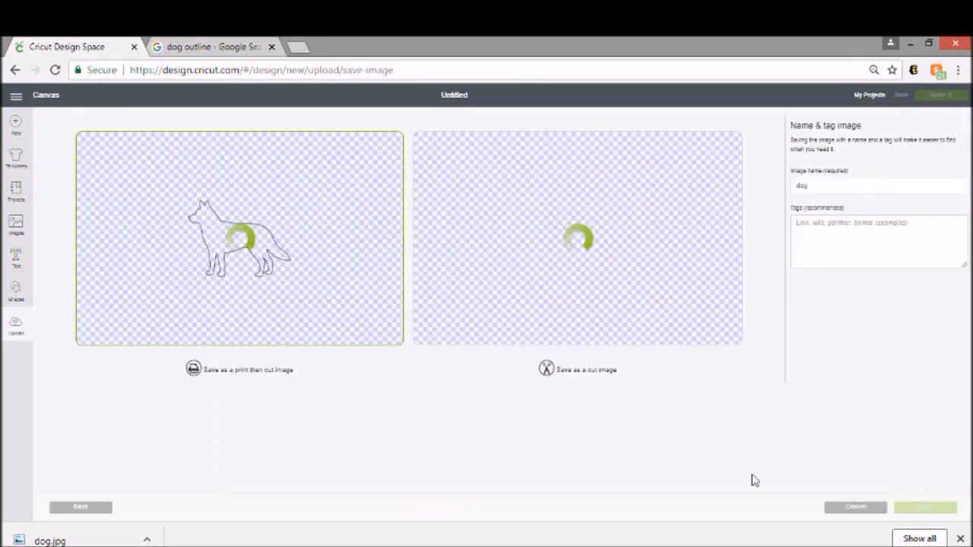
click(544, 237)
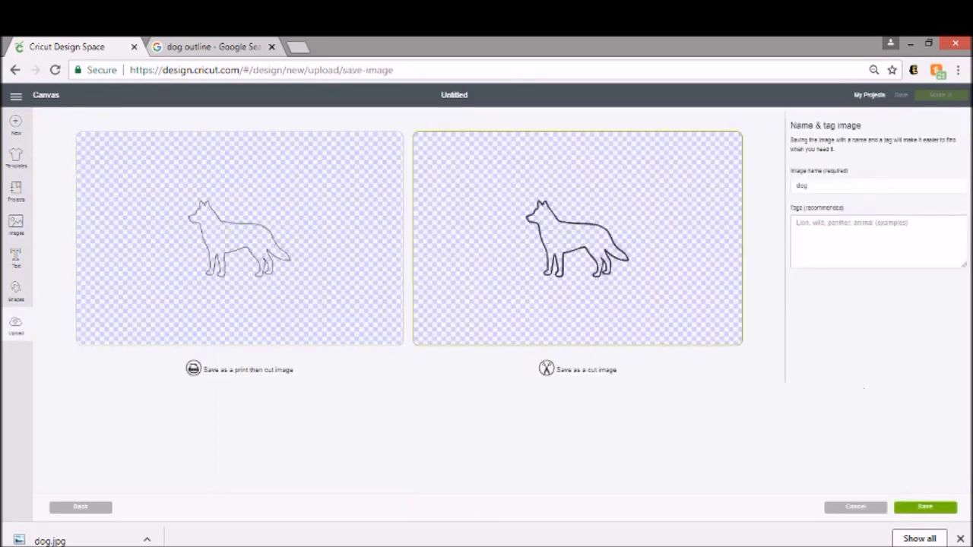
click(932, 508)
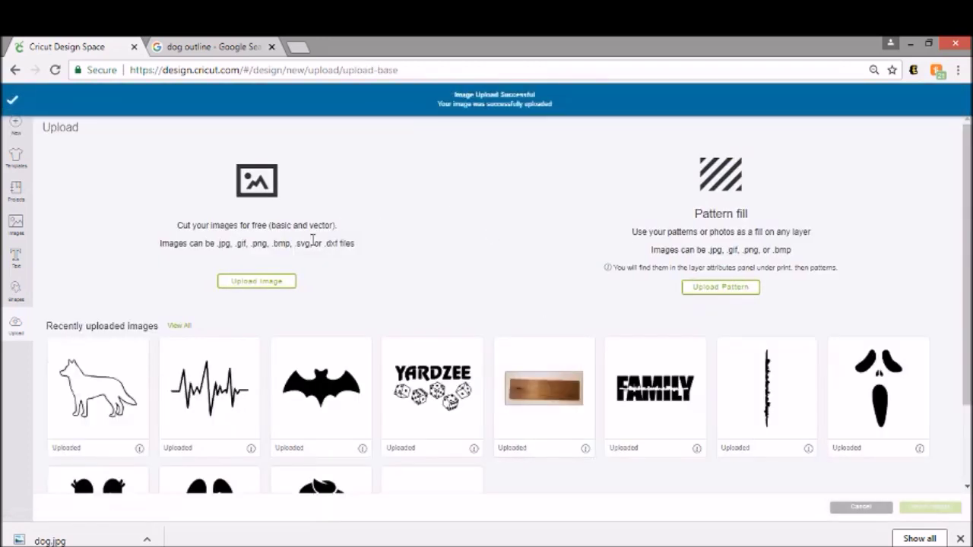
Step: Select the dog and heartbeat thumbnails under Recently uploaded images
click(95, 382)
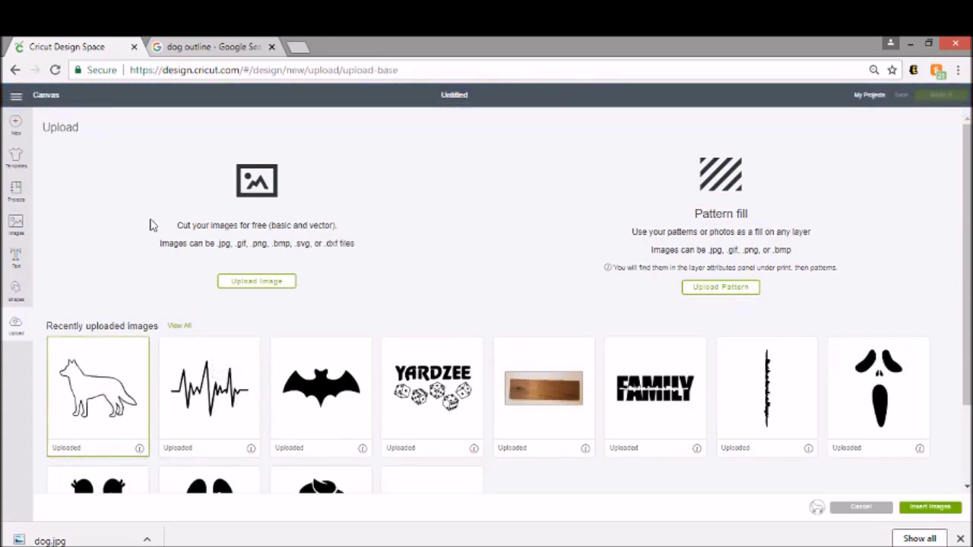
click(213, 376)
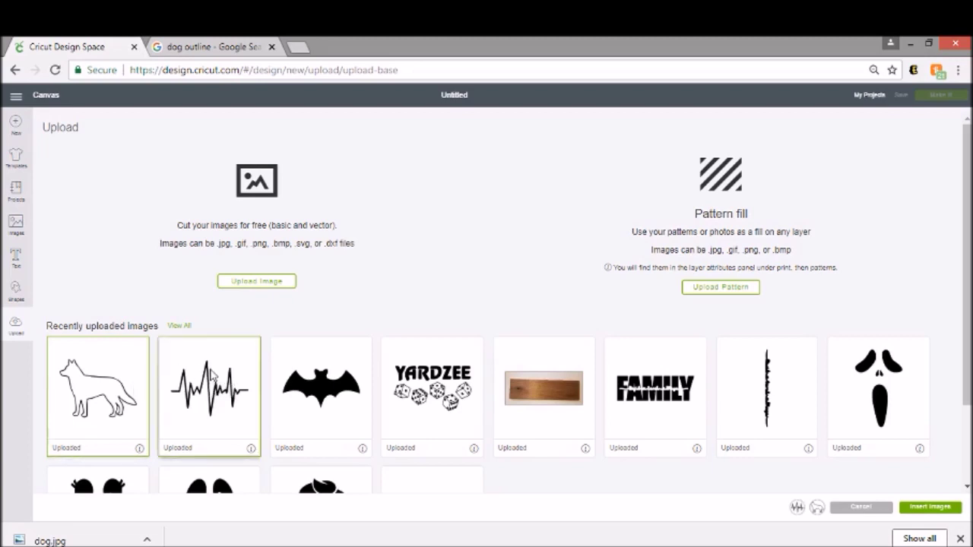
Step: Insert both images and place the heartbeat so its left end meets the dog's tail
click(918, 509)
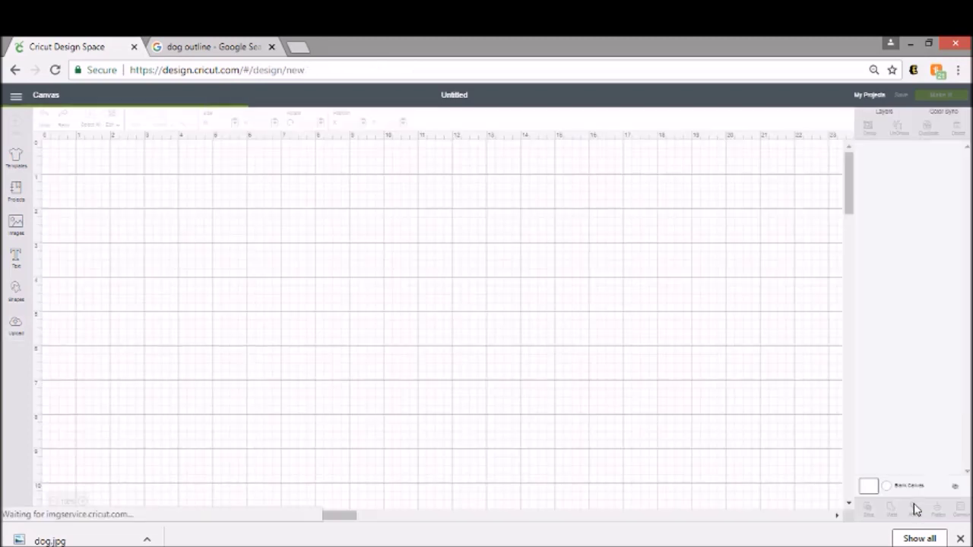
drag(157, 239, 398, 237)
drag(135, 228, 435, 363)
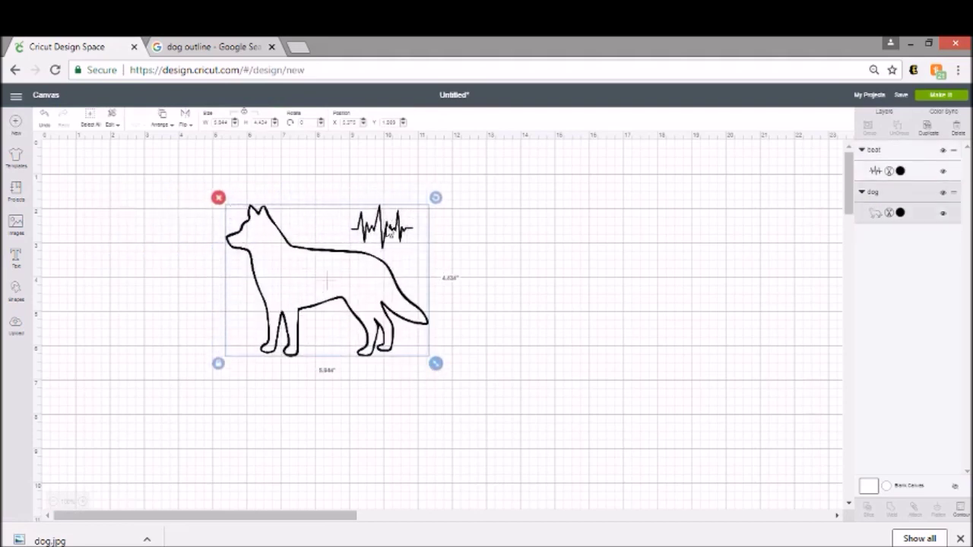
drag(411, 236, 783, 407)
drag(644, 352, 553, 362)
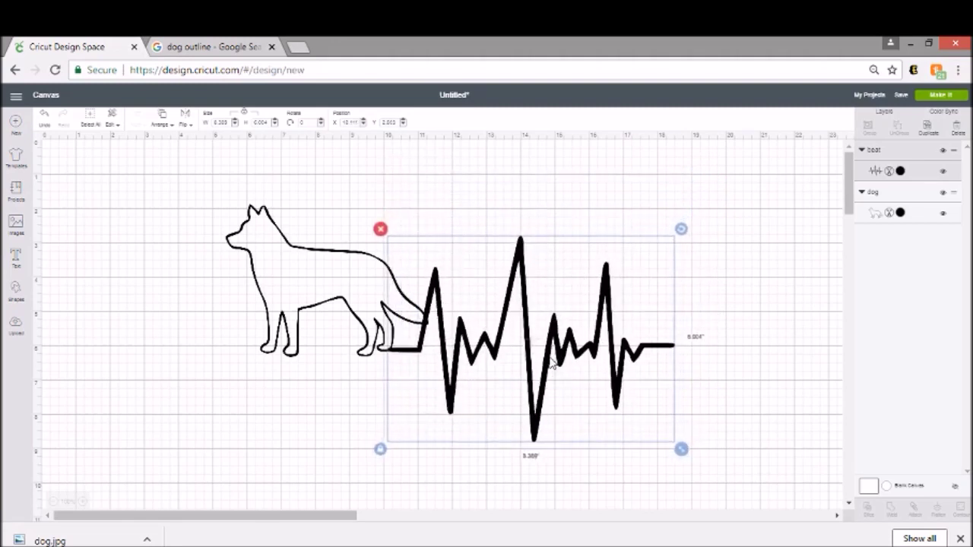
Step: Duplicate the heartbeat line and flip the copy horizontally
click(929, 134)
drag(605, 370, 302, 341)
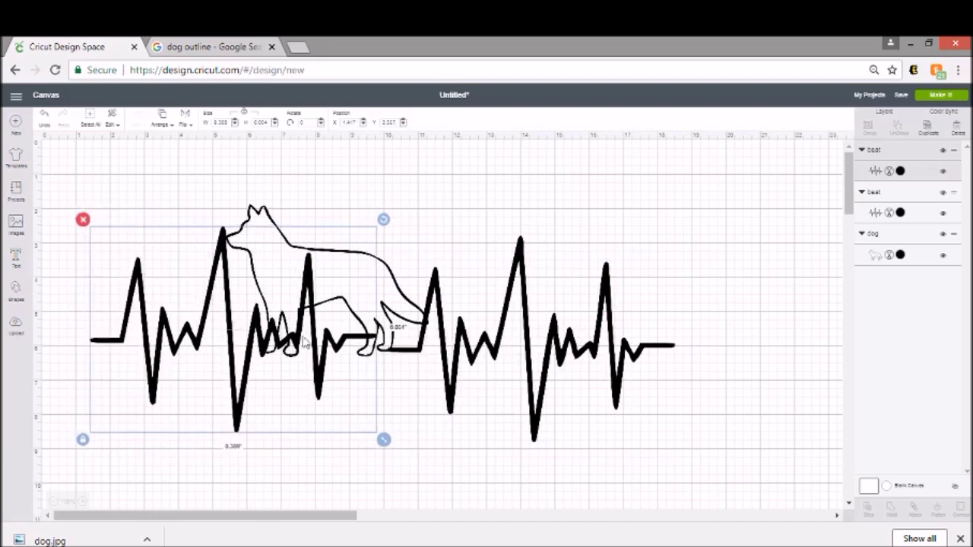
click(184, 126)
click(184, 141)
drag(338, 332, 634, 285)
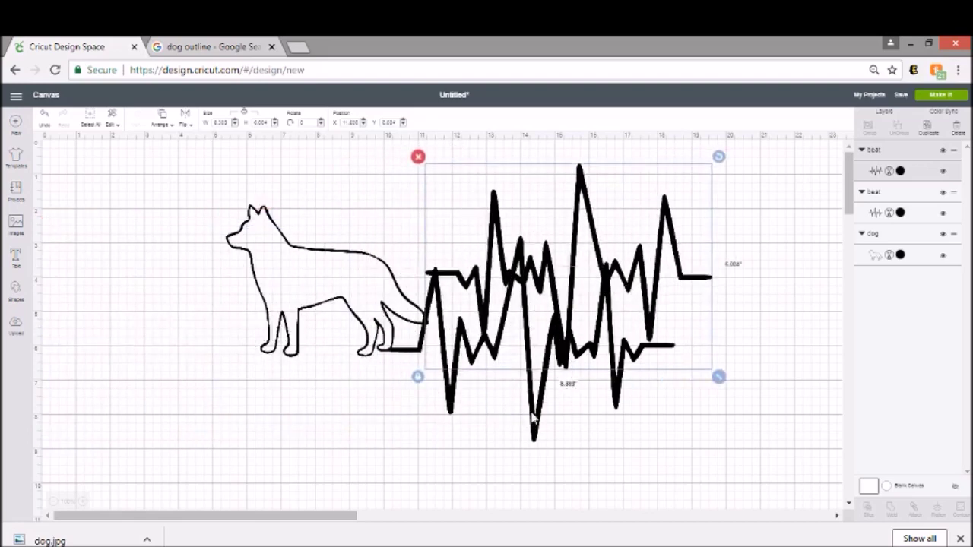
Step: Arrange one heartbeat left, the dog on its flat line, and the other heartbeat beside the dog
drag(534, 412, 241, 400)
drag(383, 309, 426, 308)
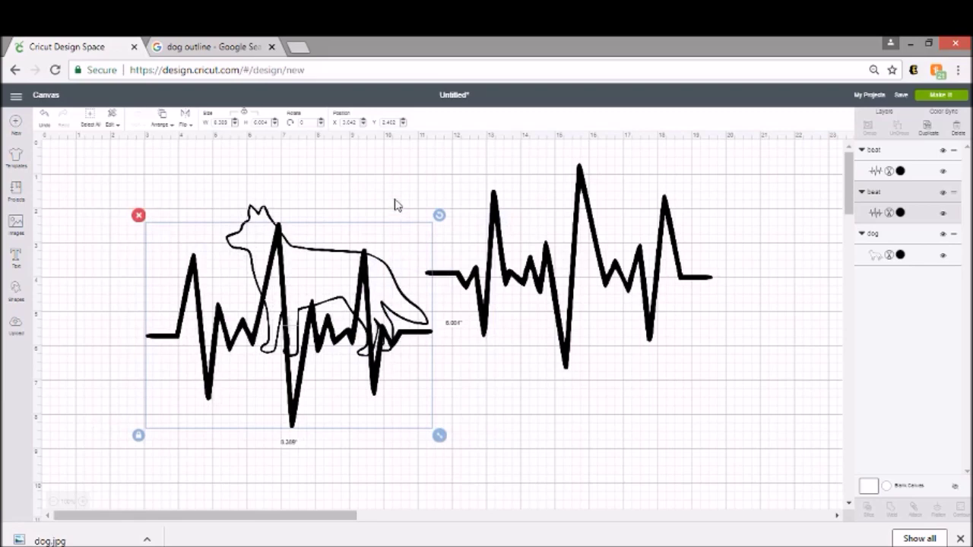
click(322, 238)
drag(262, 220, 593, 259)
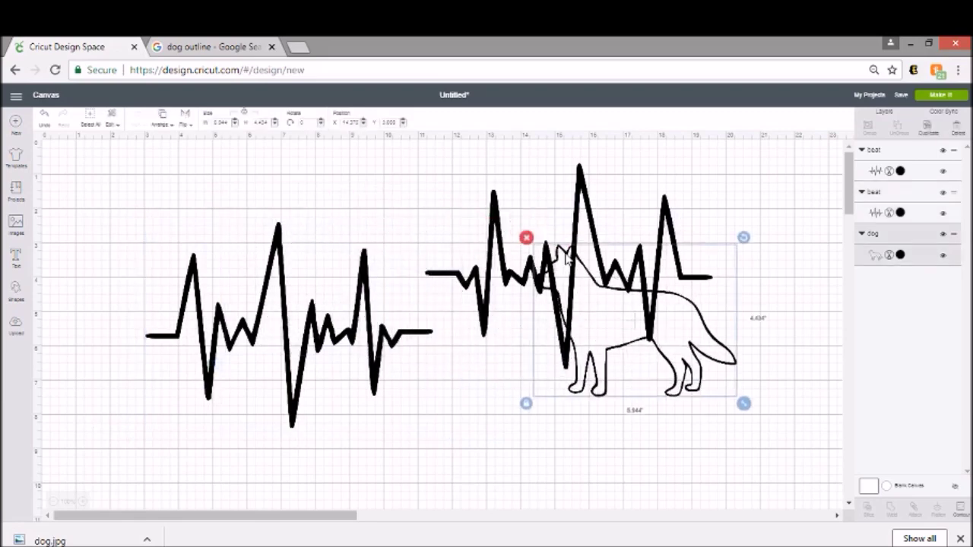
drag(204, 309, 101, 261)
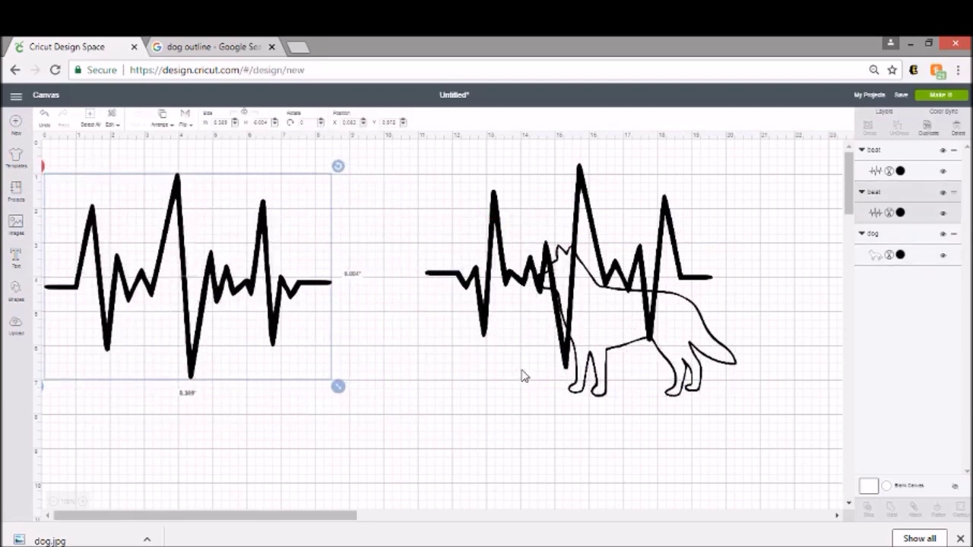
drag(610, 343, 747, 275)
drag(666, 342, 437, 297)
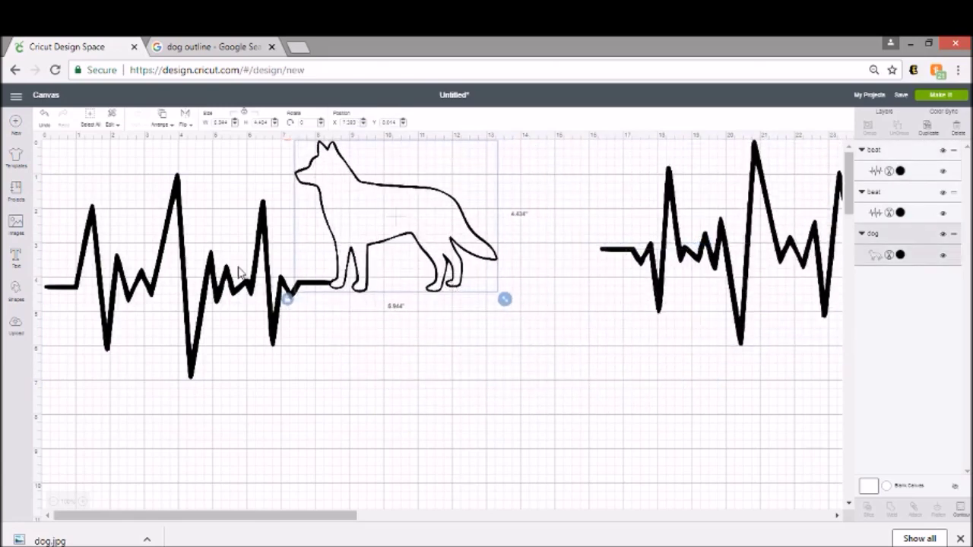
drag(240, 270, 249, 318)
drag(409, 259, 416, 294)
drag(673, 271, 538, 352)
Step: Scale both heartbeats down together and shift them to the right
click(547, 214)
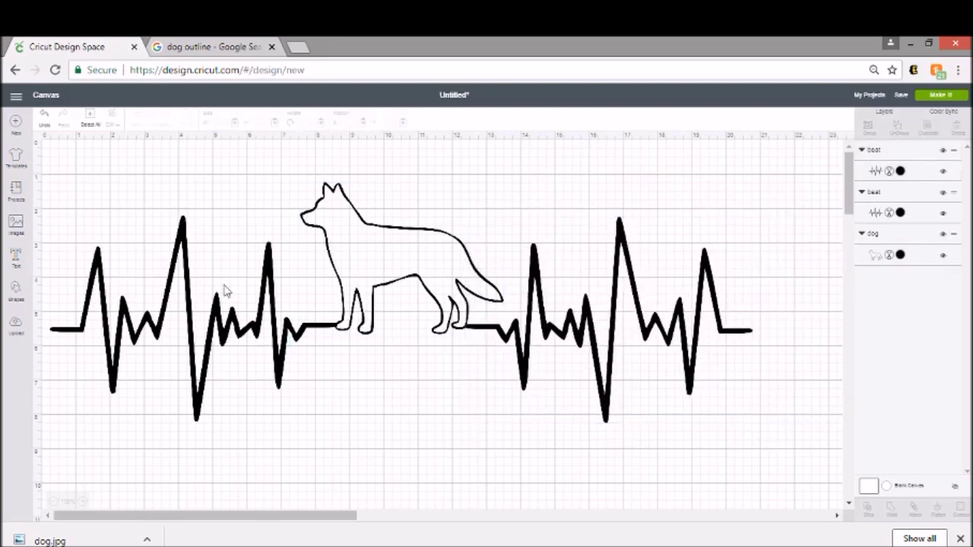
click(162, 276)
shift+click(740, 336)
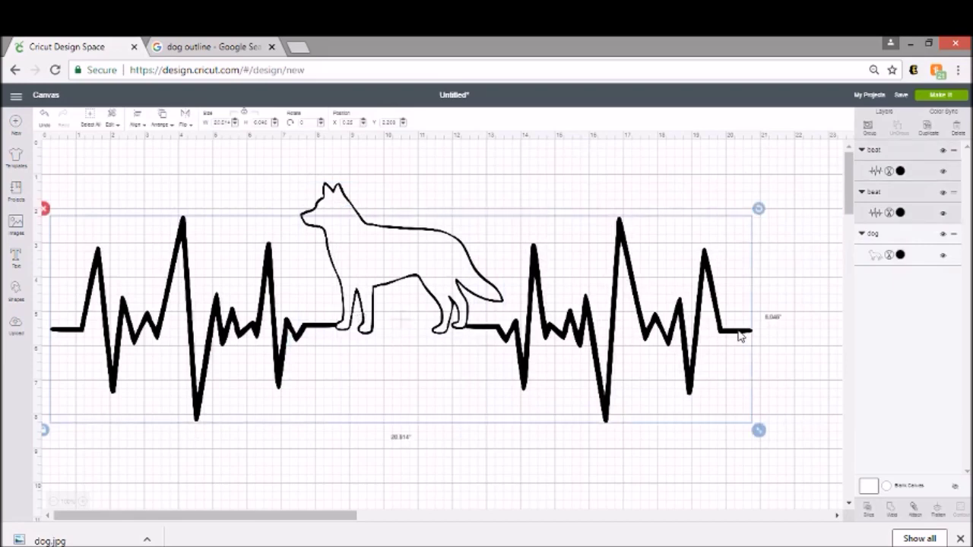
drag(754, 426, 601, 384)
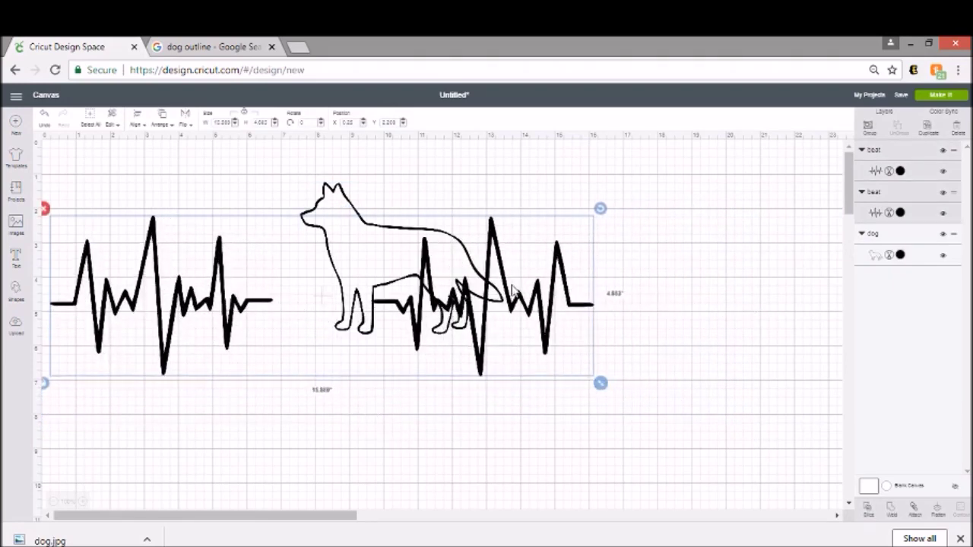
drag(513, 290, 598, 302)
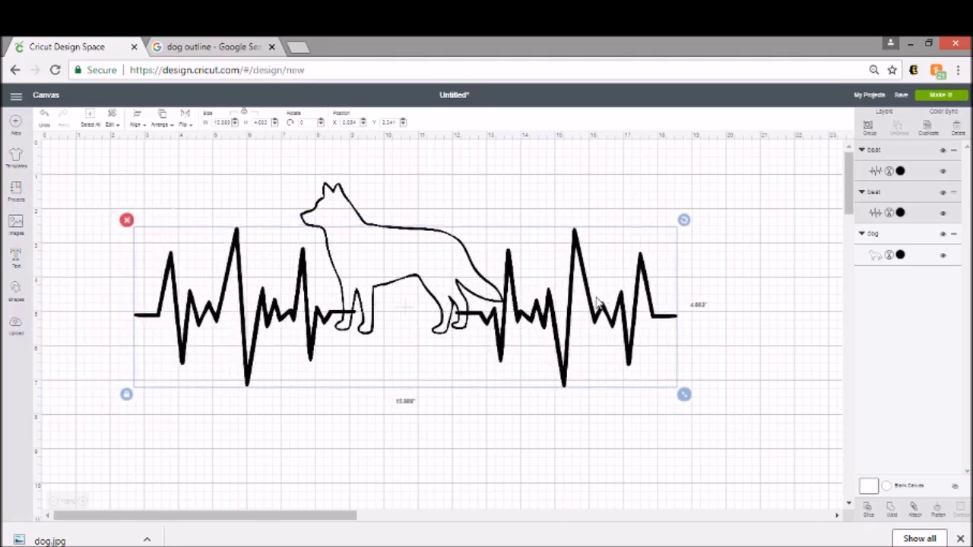
Step: Shrink the dog slightly and settle its feet onto the flat line between the heartbeats
click(438, 199)
click(259, 322)
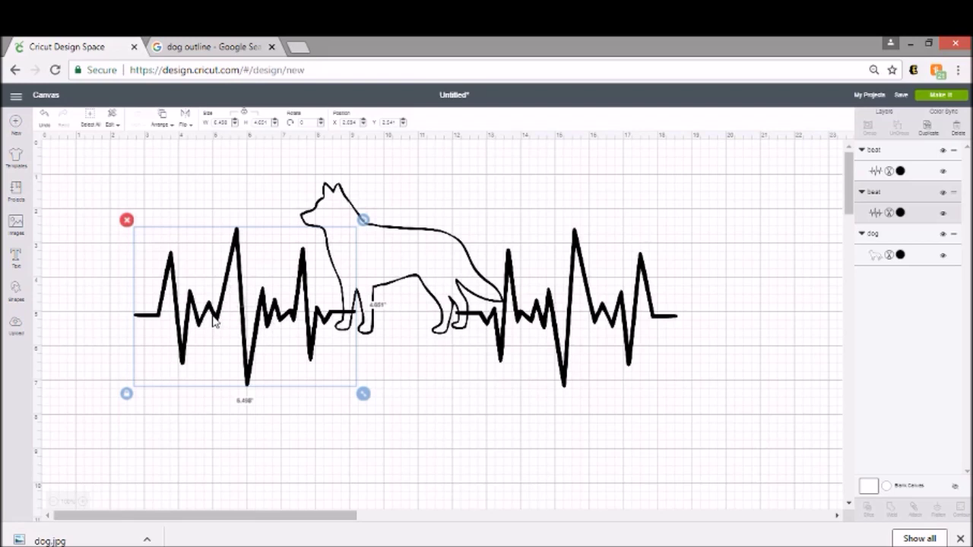
shift+click(598, 304)
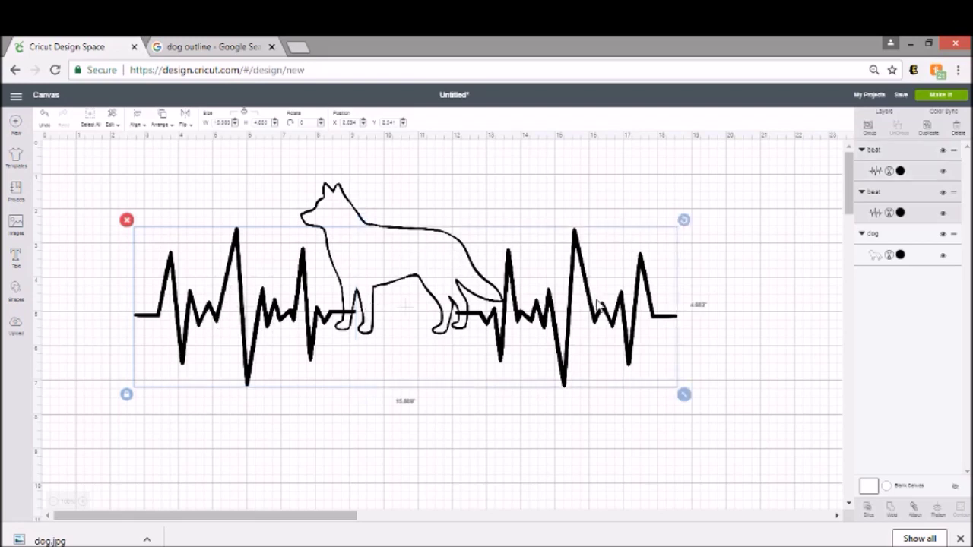
click(583, 174)
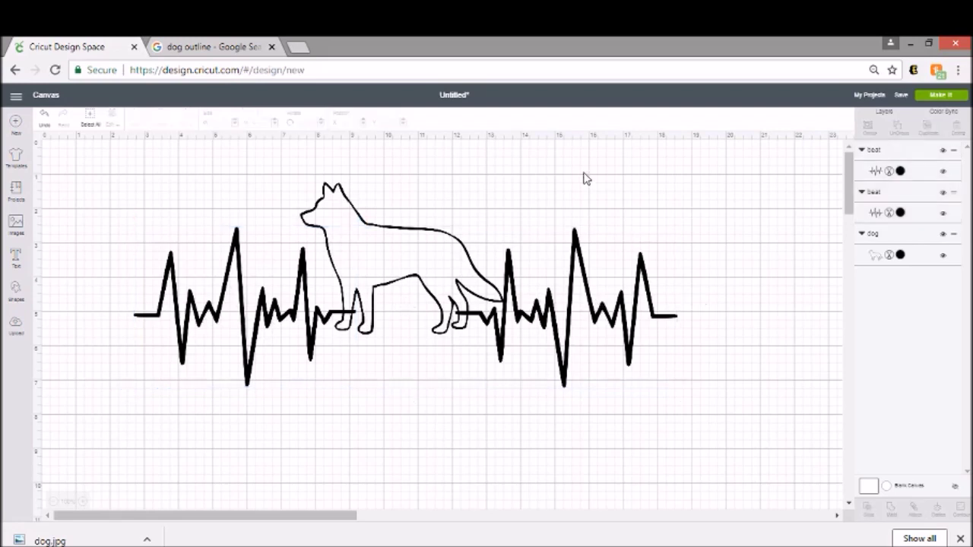
click(408, 271)
drag(509, 341, 467, 330)
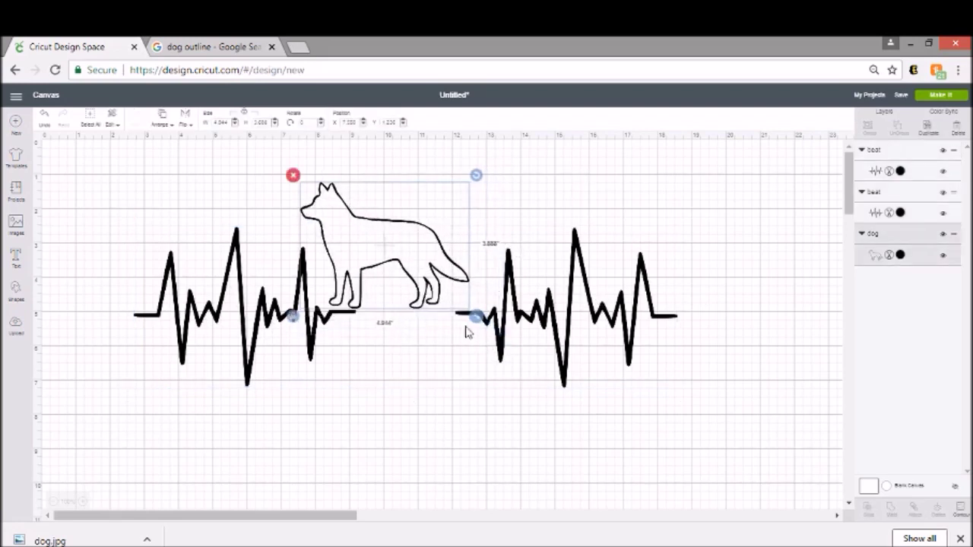
drag(415, 266, 440, 276)
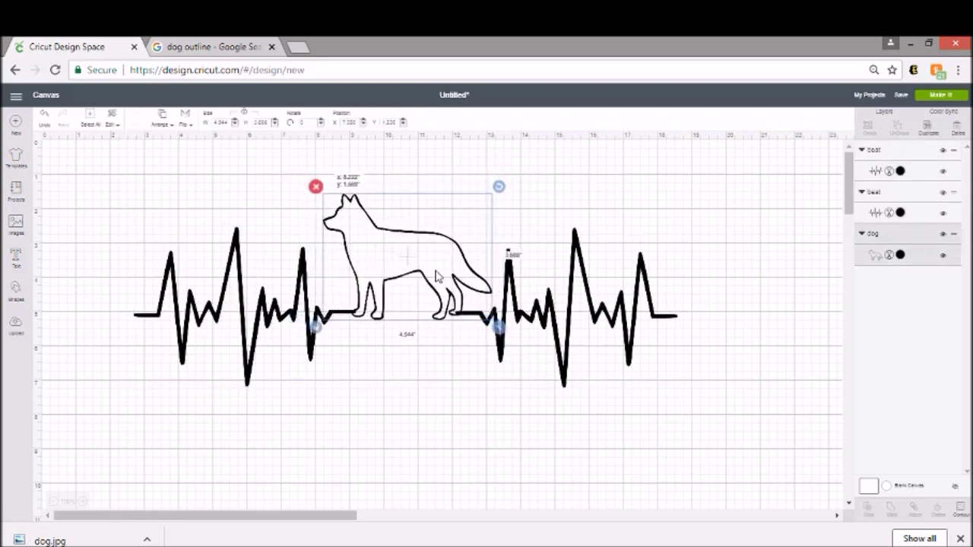
drag(498, 323, 491, 320)
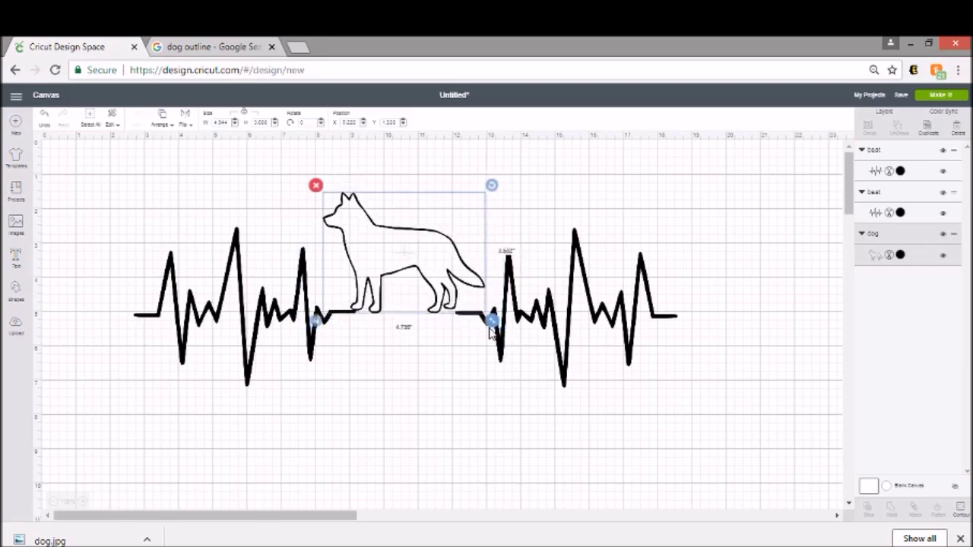
drag(420, 275, 422, 279)
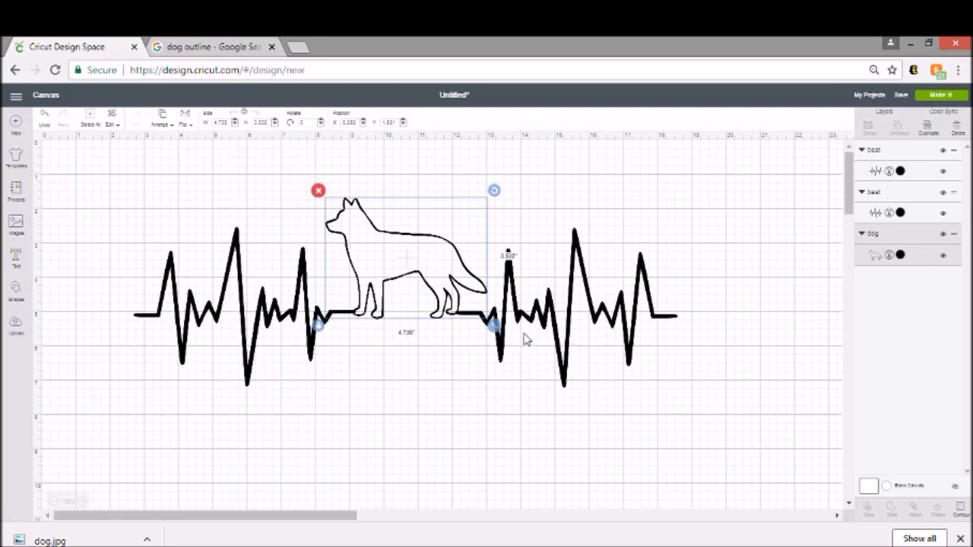
click(241, 293)
shift+click(419, 272)
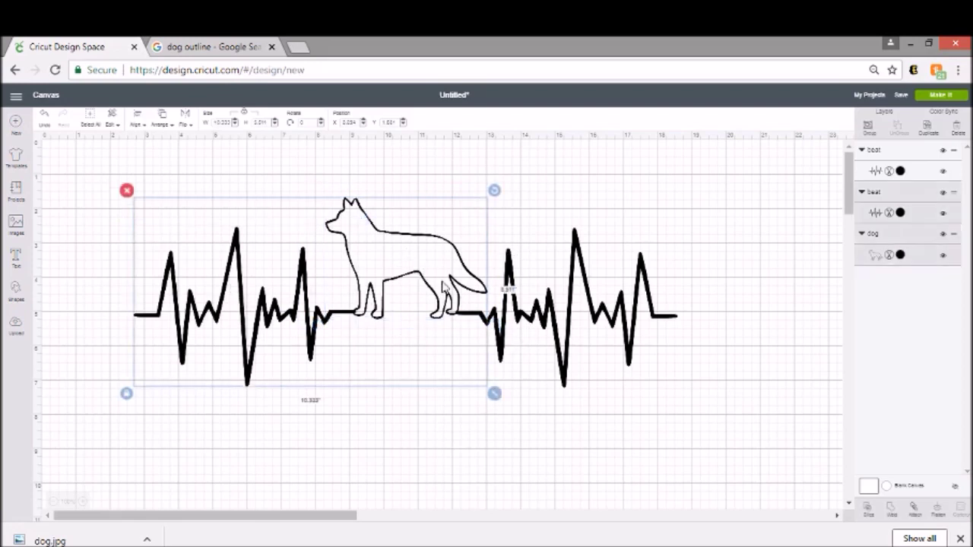
shift+click(530, 304)
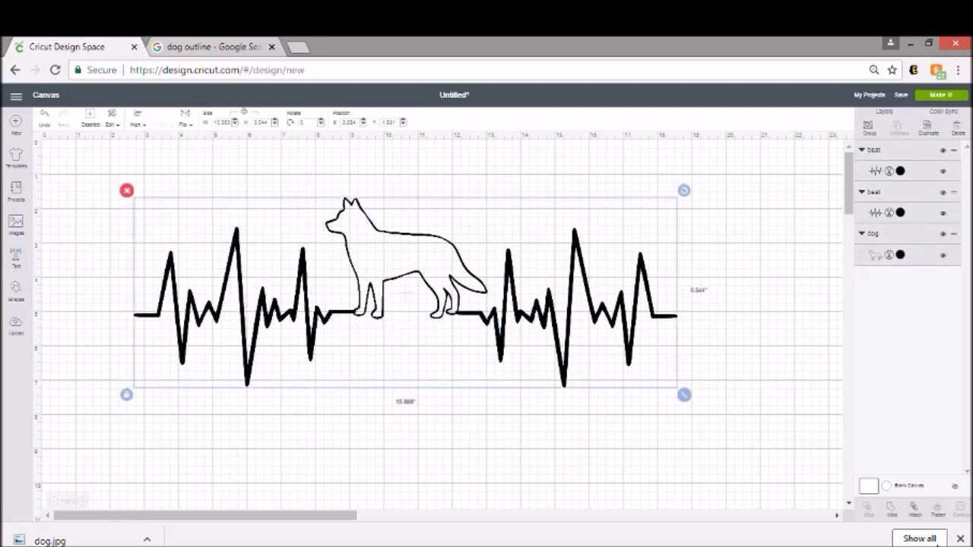
Step: Marquee-select the dog and both heartbeat lines and Attach them into one group
click(748, 248)
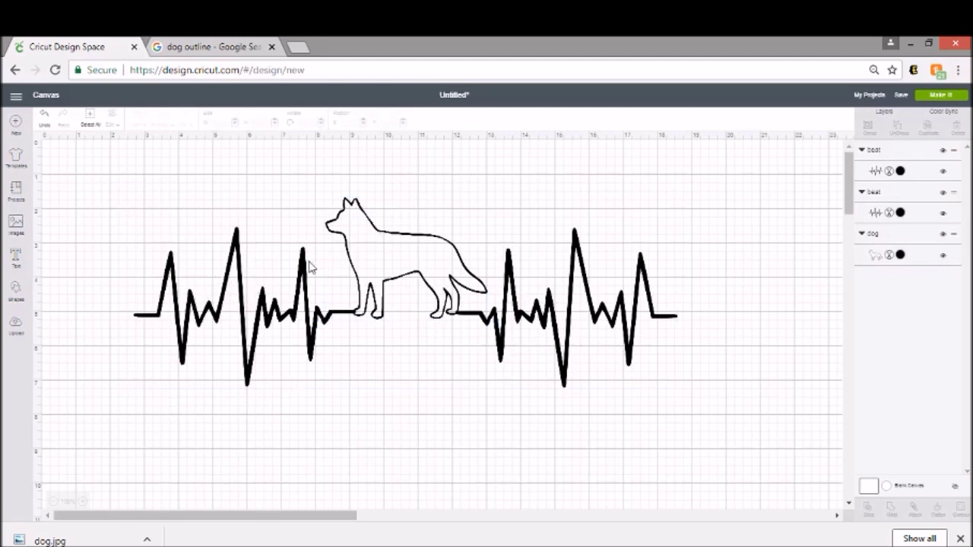
click(234, 285)
shift+click(419, 251)
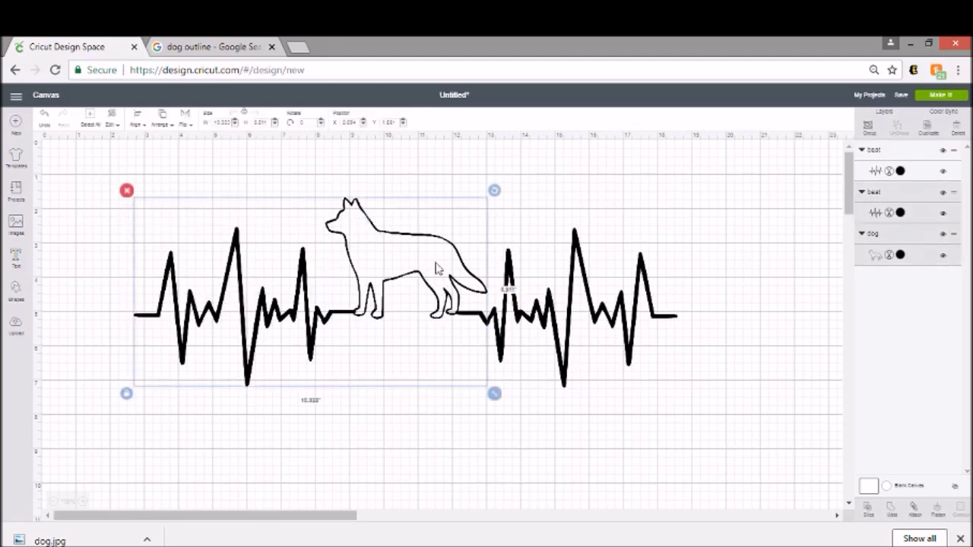
shift+click(580, 332)
click(813, 250)
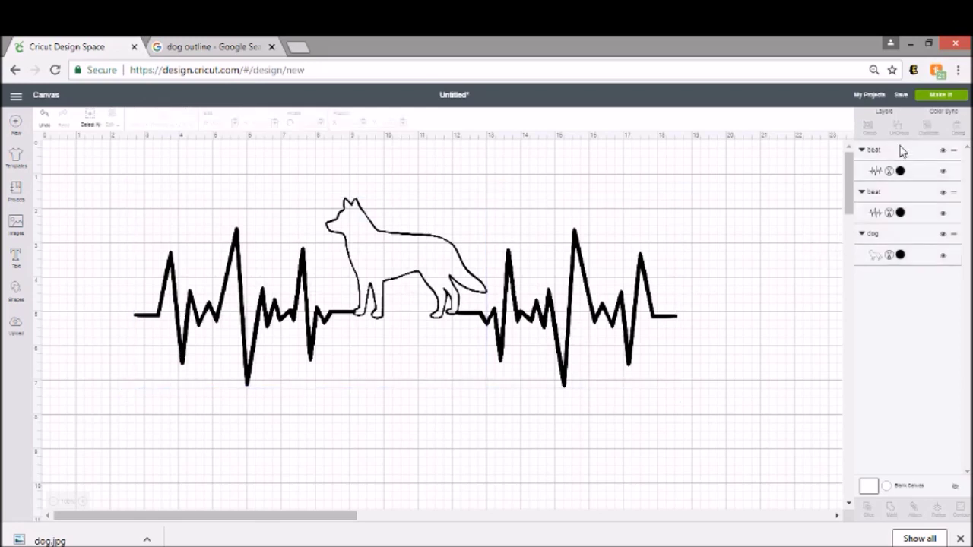
click(901, 151)
shift+click(911, 195)
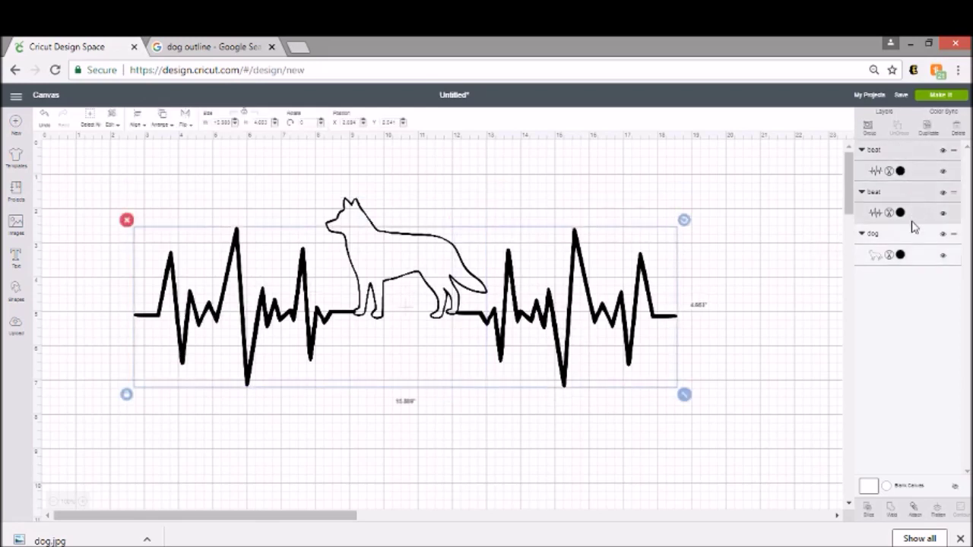
shift+click(916, 234)
click(734, 378)
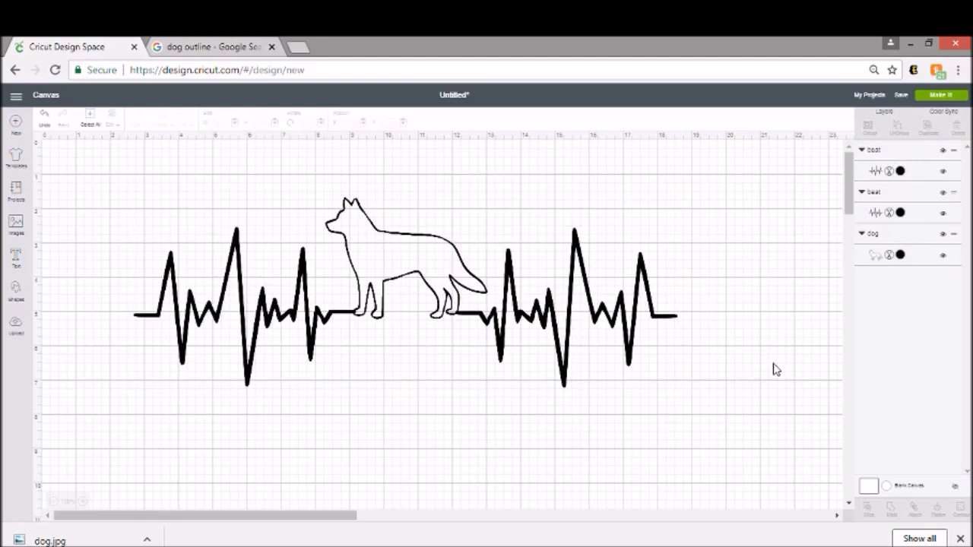
drag(771, 355, 201, 249)
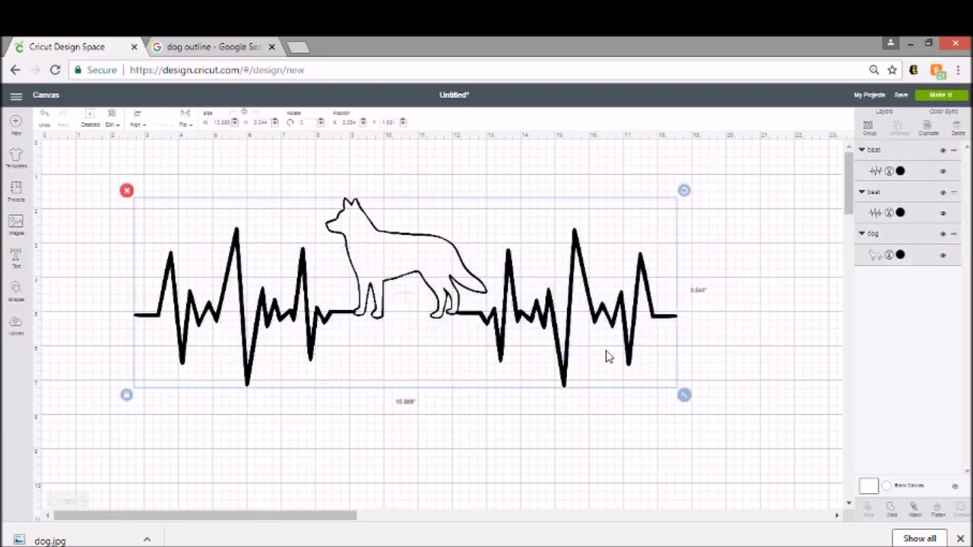
click(914, 509)
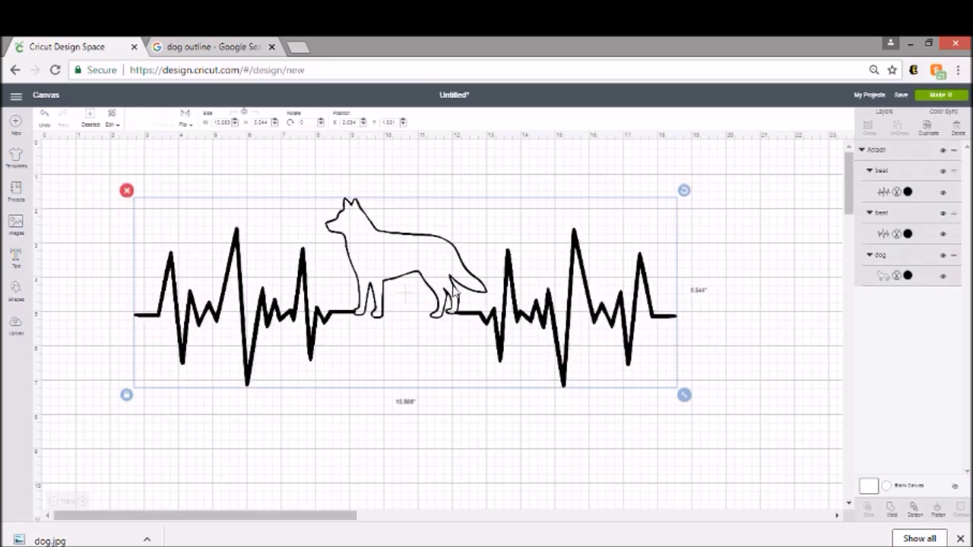
Step: Resize the attached design to about 8.5 inches wide and dismiss Chrome's download bar
drag(455, 321, 481, 321)
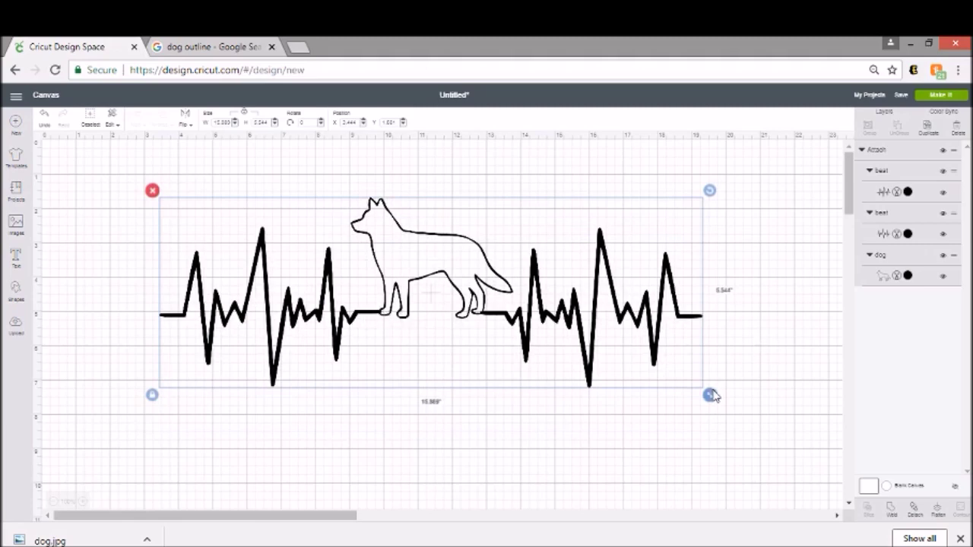
drag(709, 395, 461, 332)
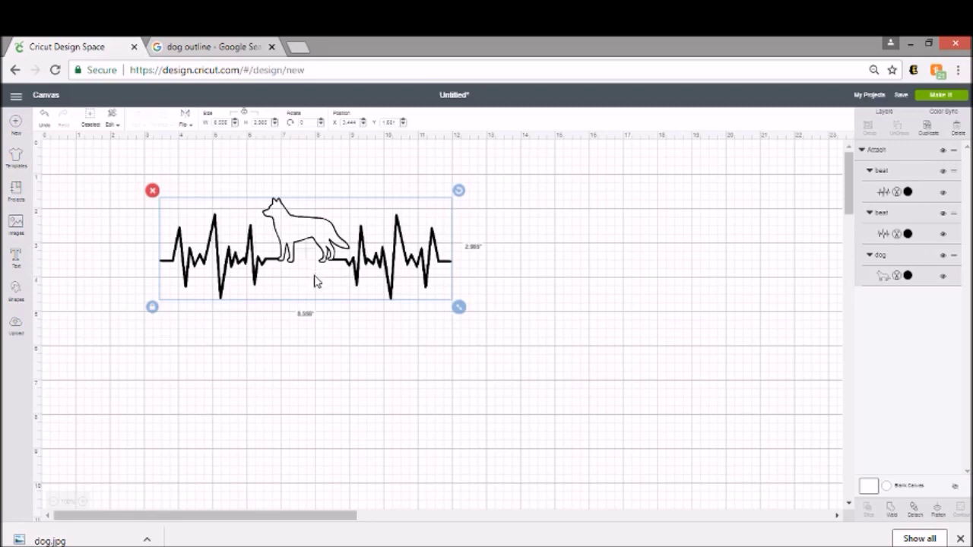
click(960, 538)
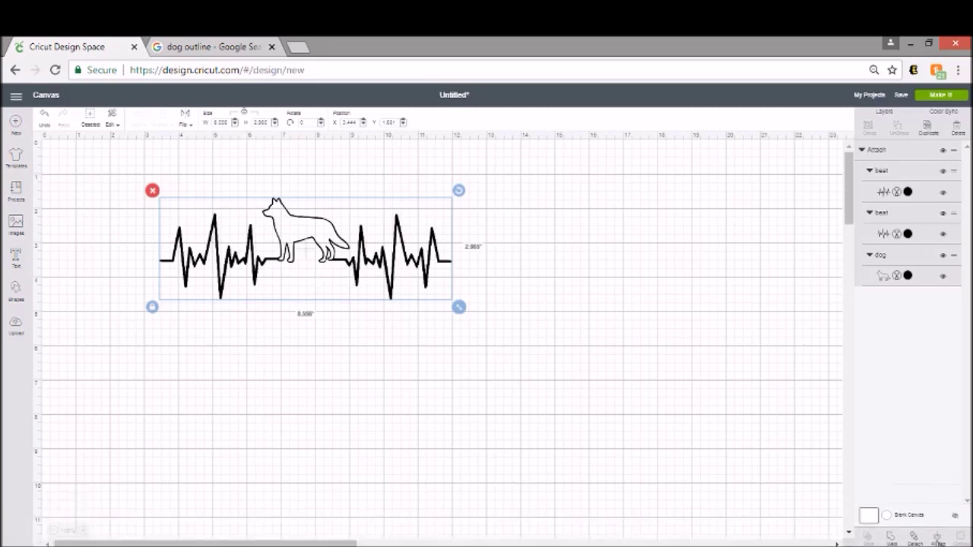